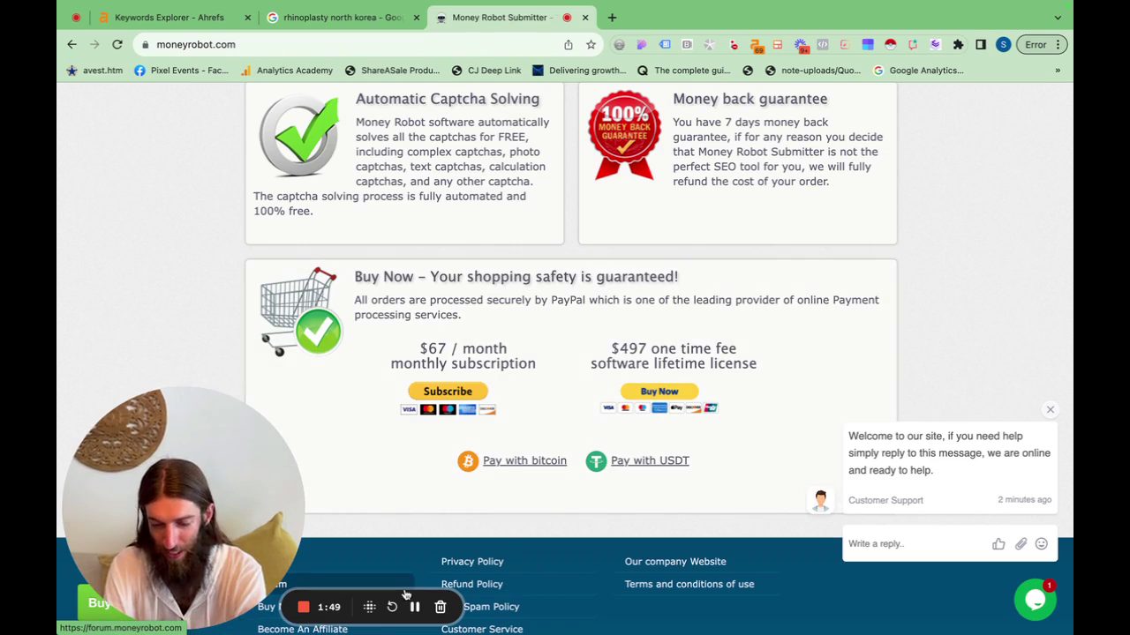
Review the Buy Now pricing options and the money back guarantee on the Money Robot site.
scroll(810, 422, "up", 4)
scroll(811, 422, "down", 5)
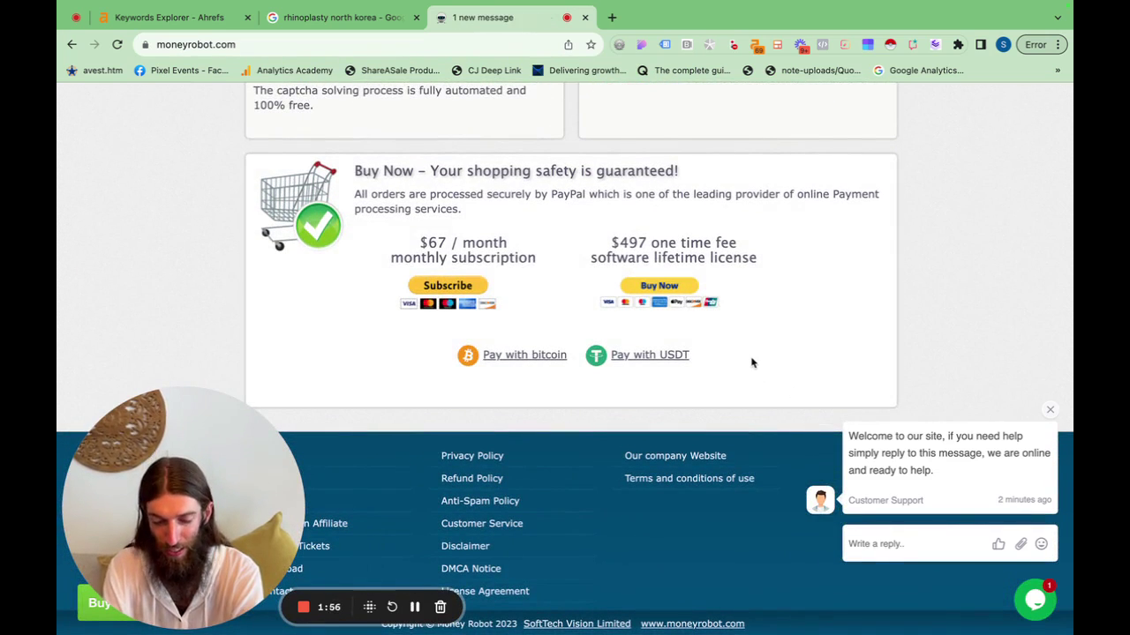
scroll(751, 362, "up", 4)
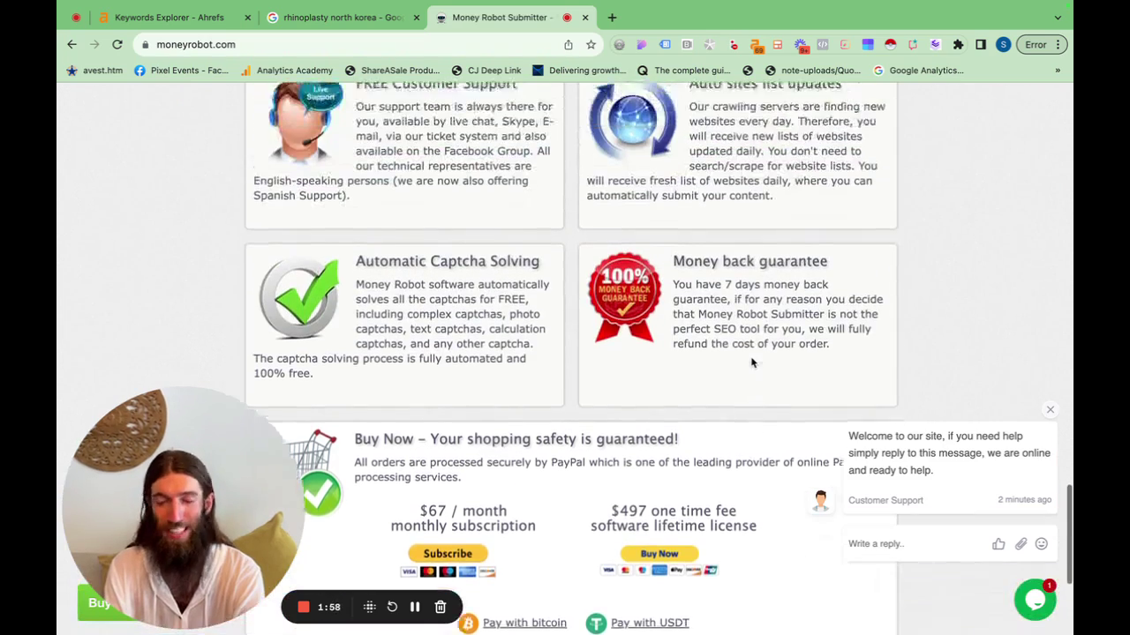
scroll(750, 357, "up", 2)
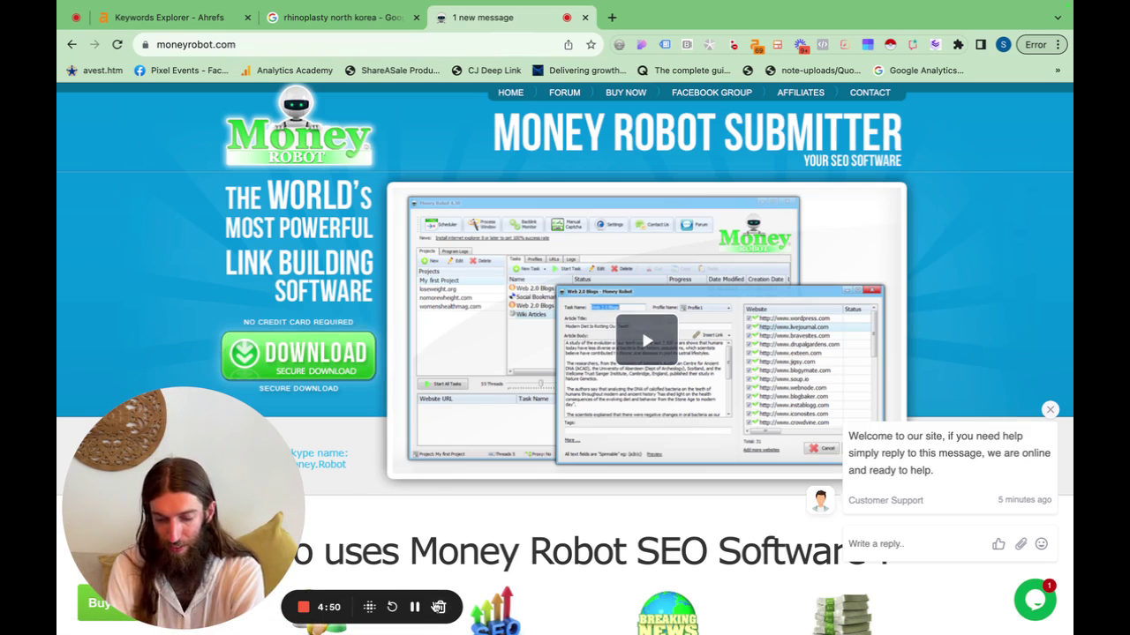
Look up Contabo's pricing page in a new tab and examine the Virtual Private Servers plans.
key("super+t")
type("c")
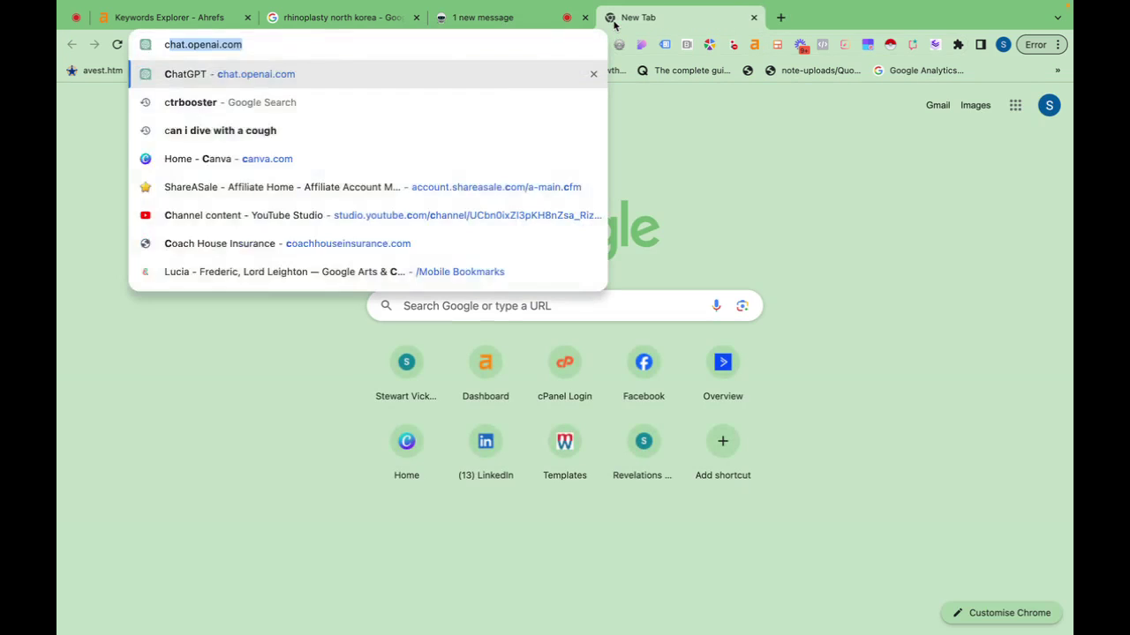
type("ontabo")
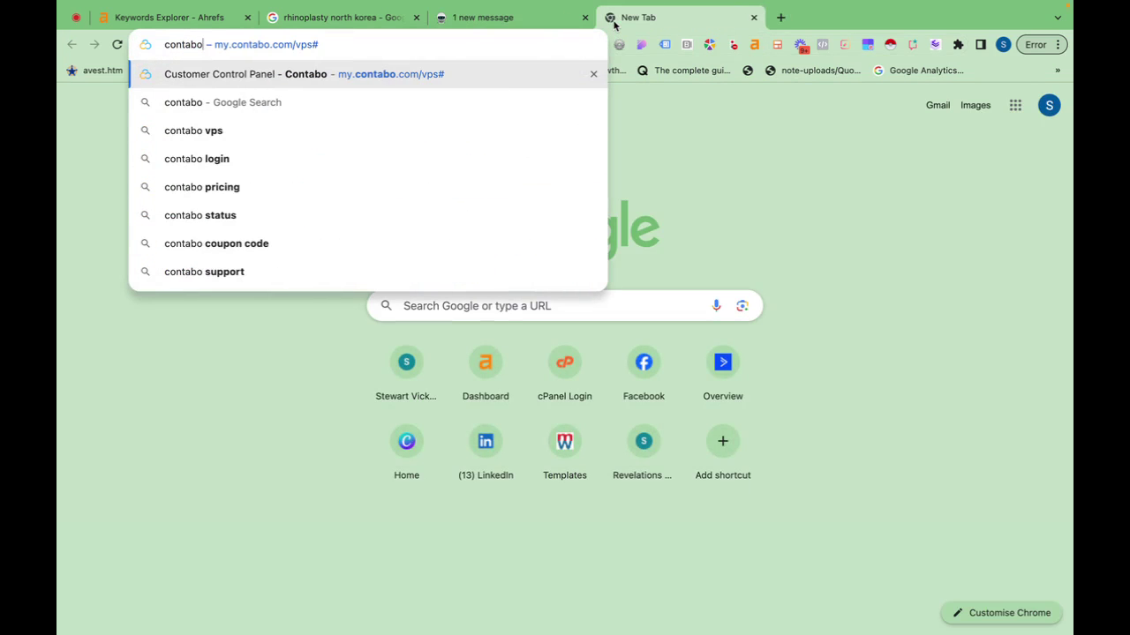
key("Up")
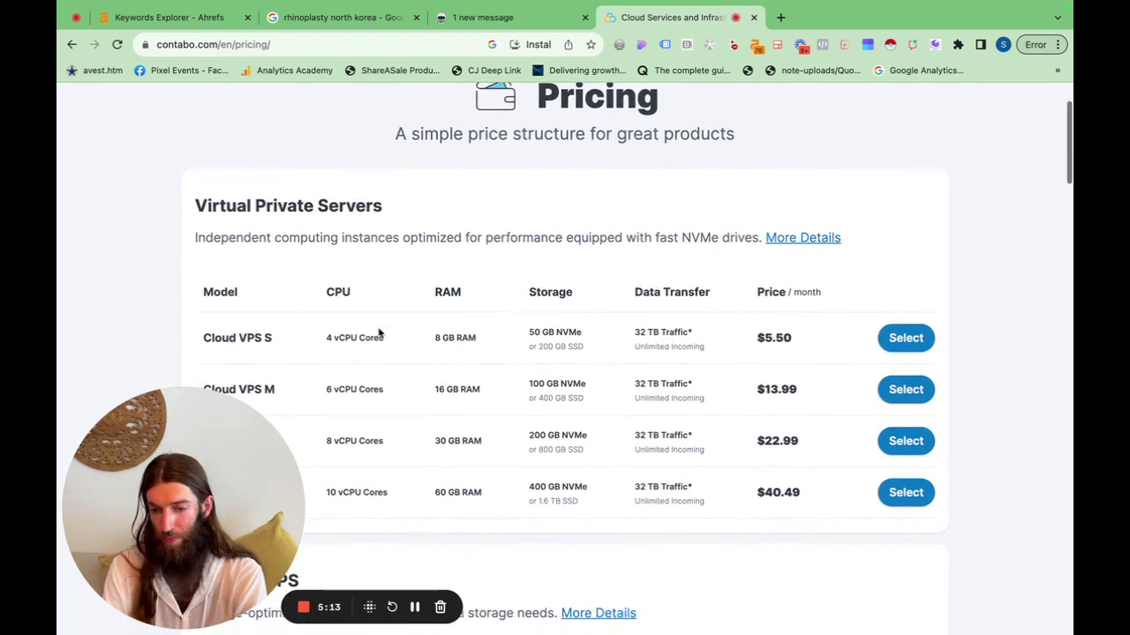
scroll(379, 331, "down", 2)
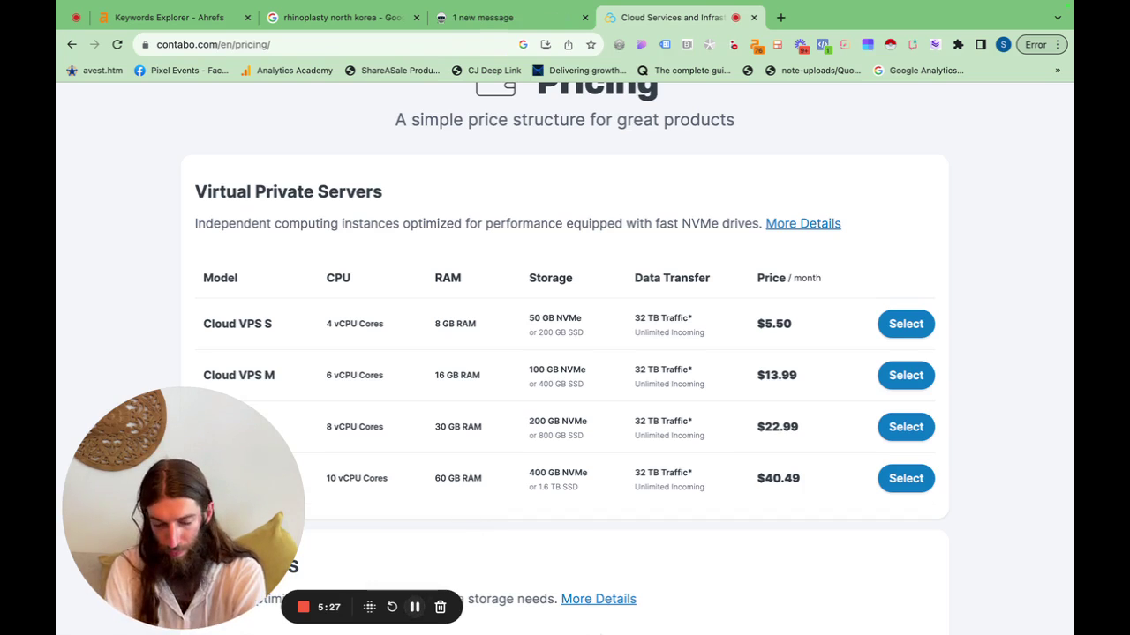
Switch to Money Robot on the remote server and check the URLs of the digital pr and Campaign 8 projects.
mouse_move(661, 623)
left_click(708, 617)
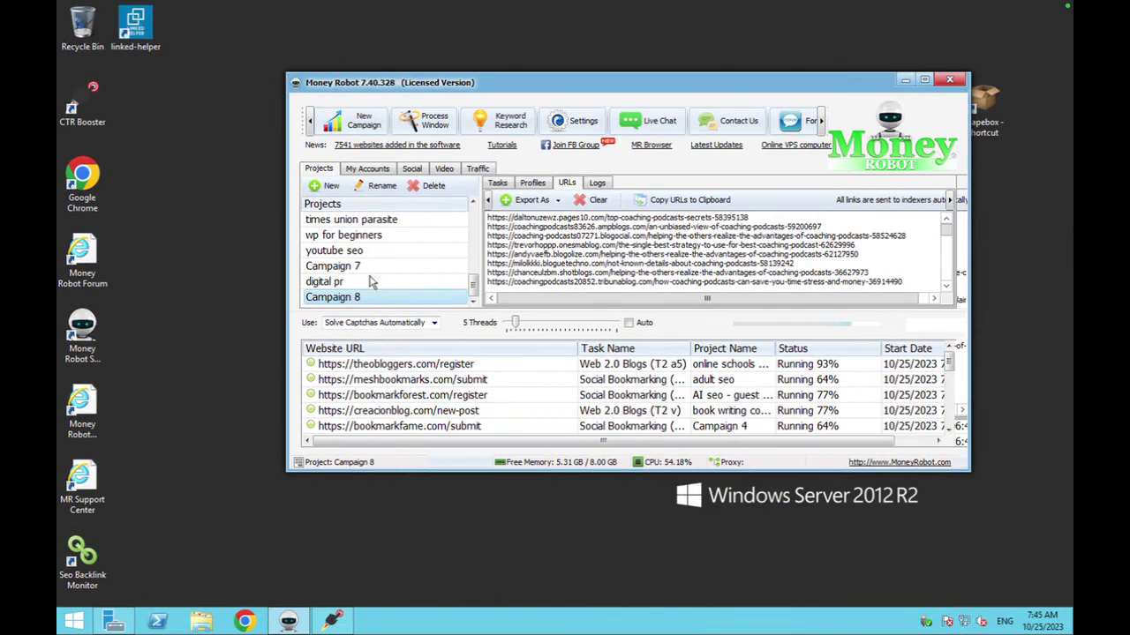
left_click(337, 283)
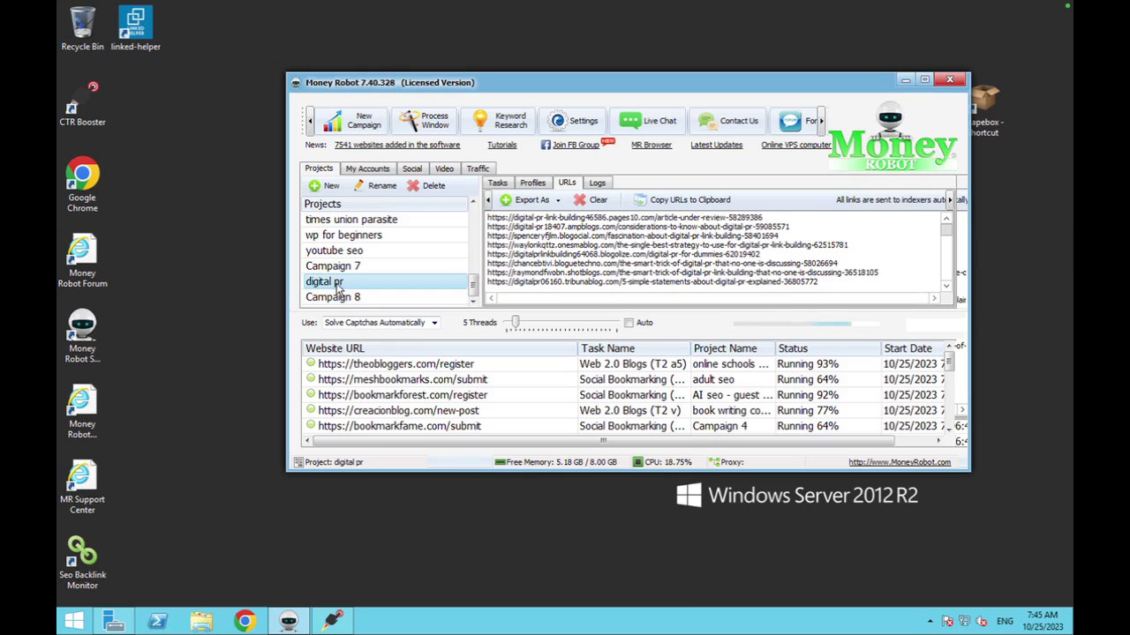
left_click(343, 299)
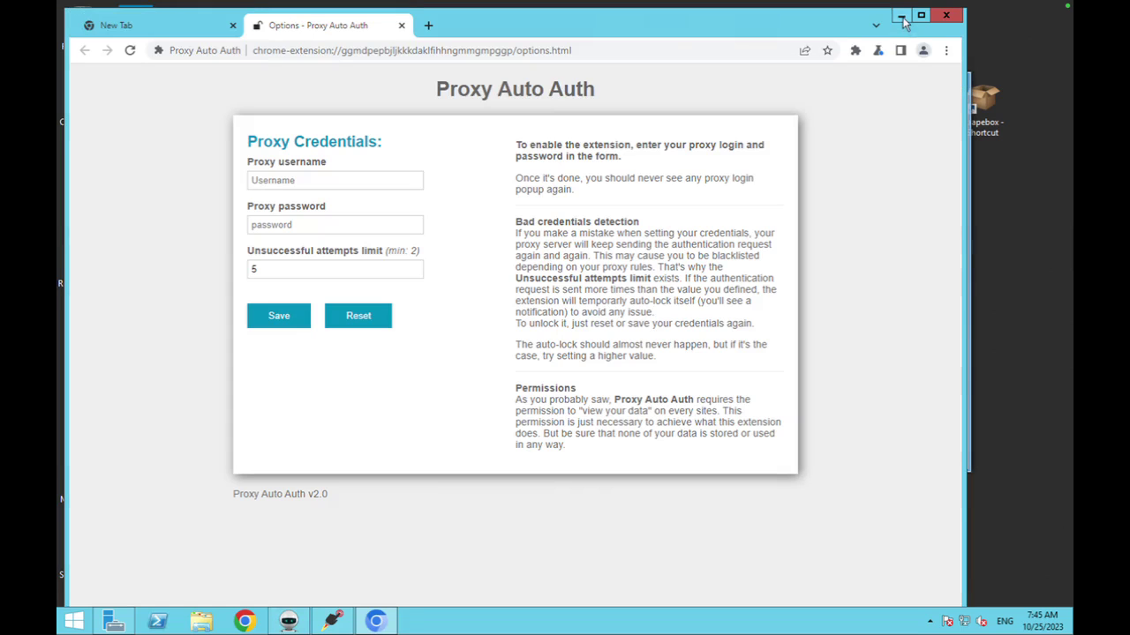
Minimize the Proxy Auto Auth browser windows covering Money Robot and return to the Campaign 8 URLs.
left_click(902, 20)
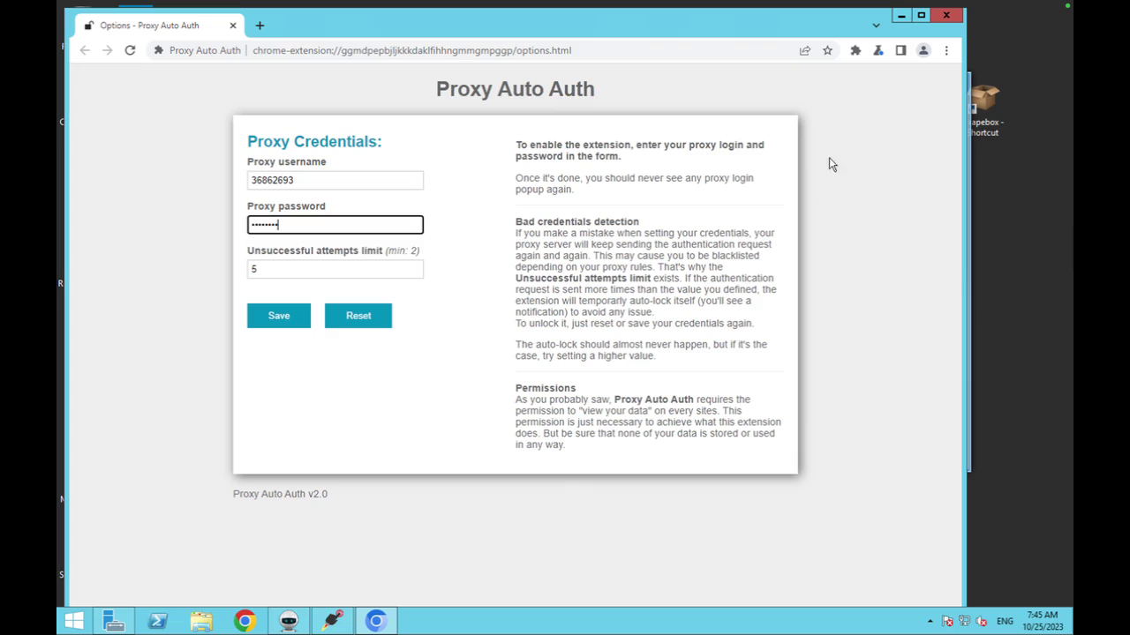
key("Return")
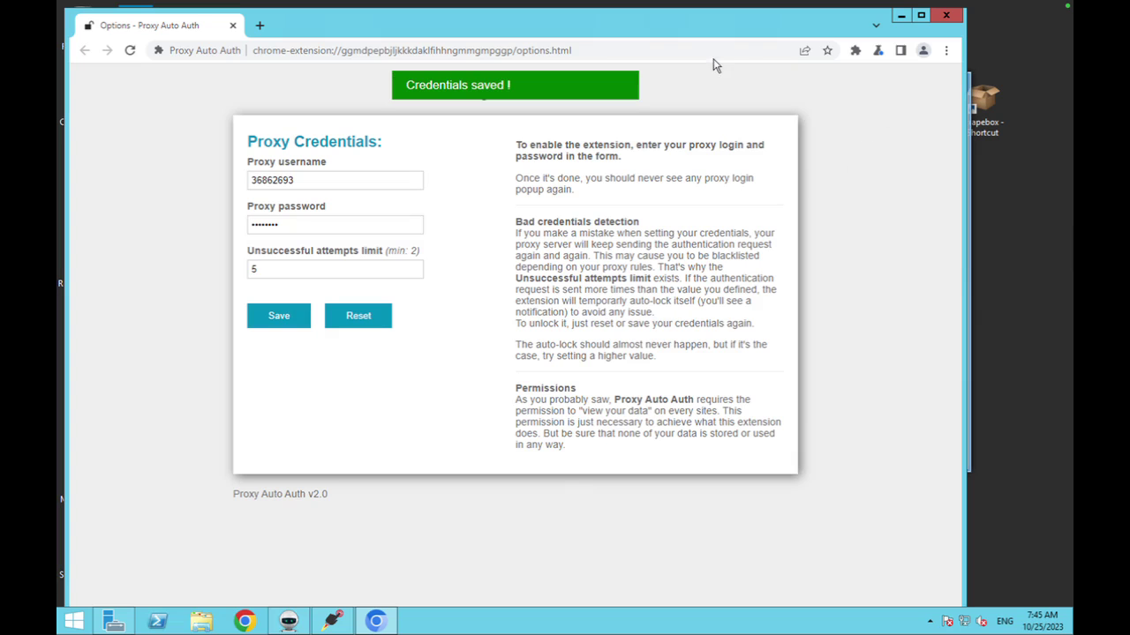
left_click(901, 16)
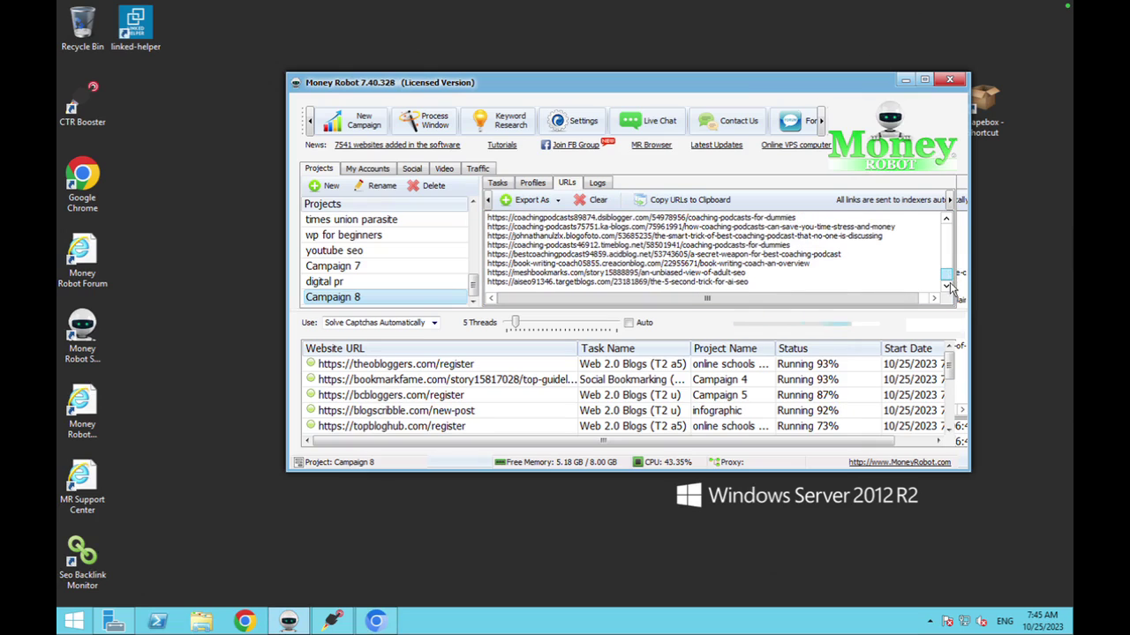
Create a new SEO campaign and compare the diagrams of the medium competition video ranking, medium competition and high competition strategies.
left_click(359, 126)
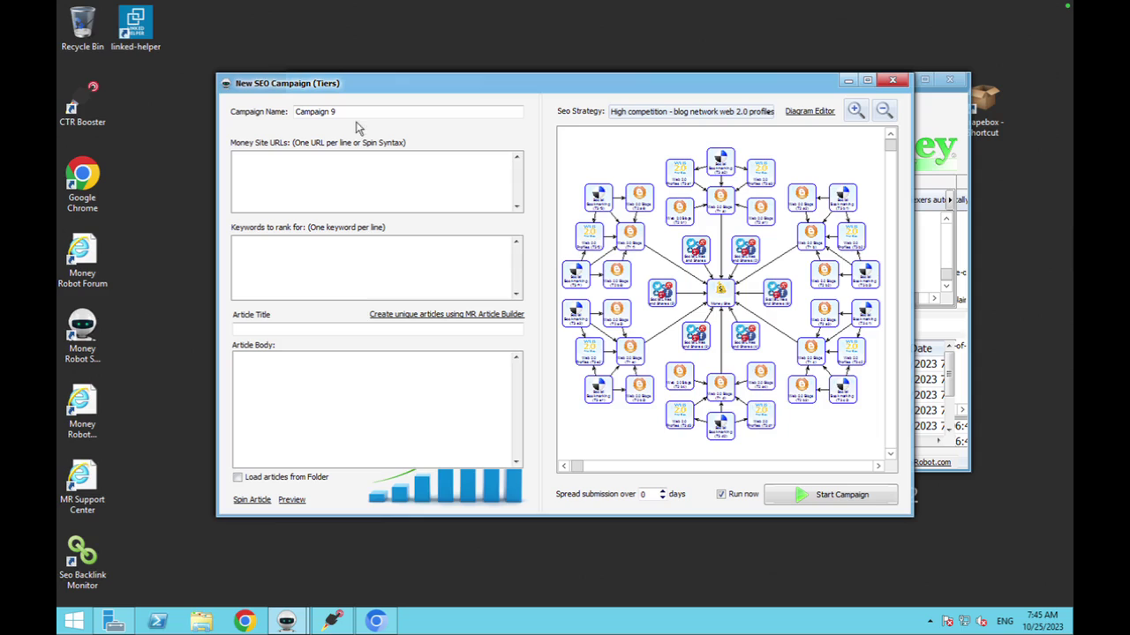
left_click(770, 113)
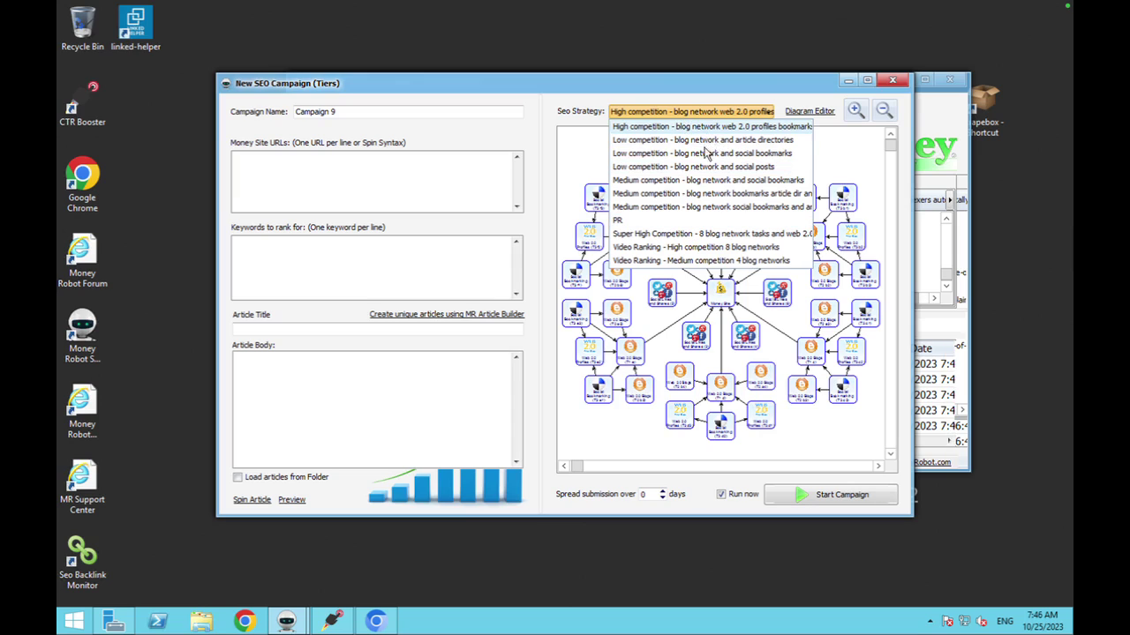
left_click(684, 261)
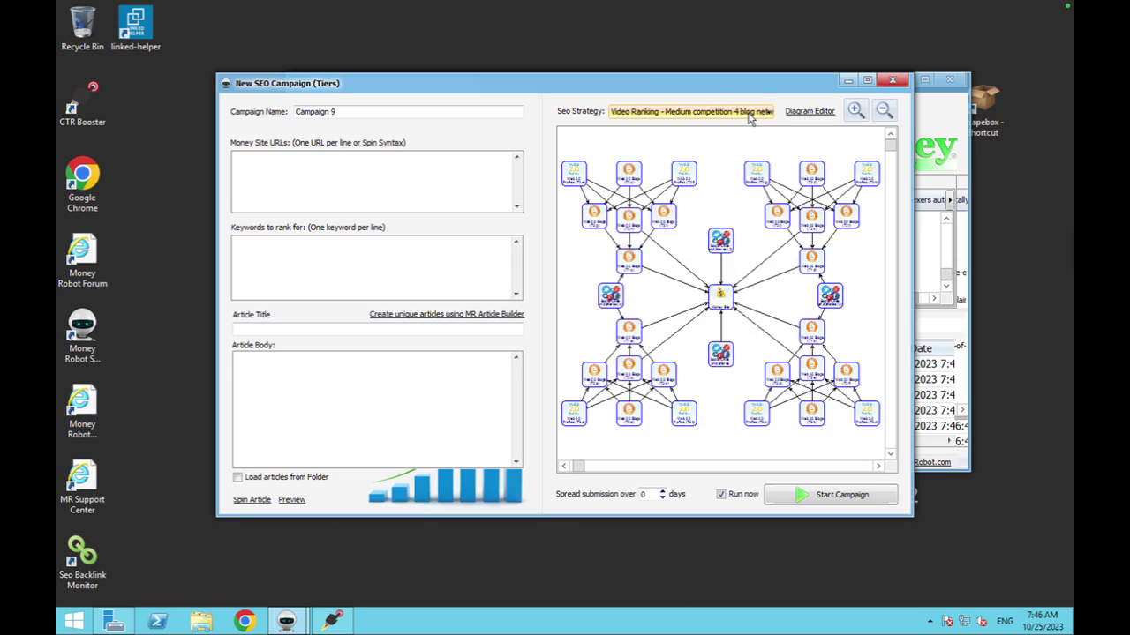
left_click(748, 115)
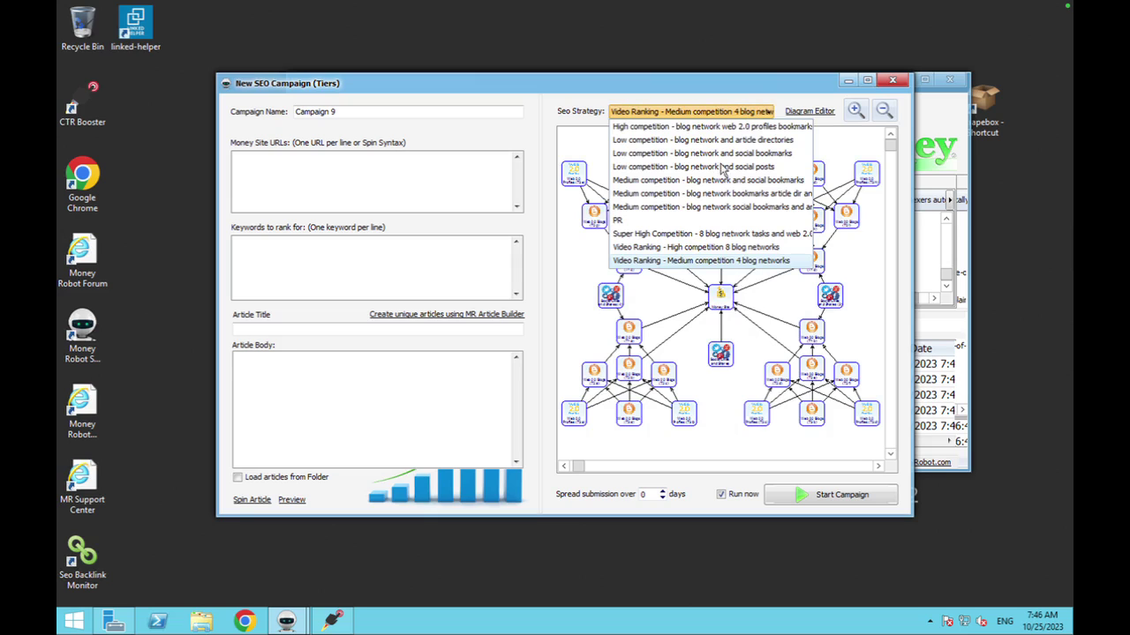
left_click(692, 208)
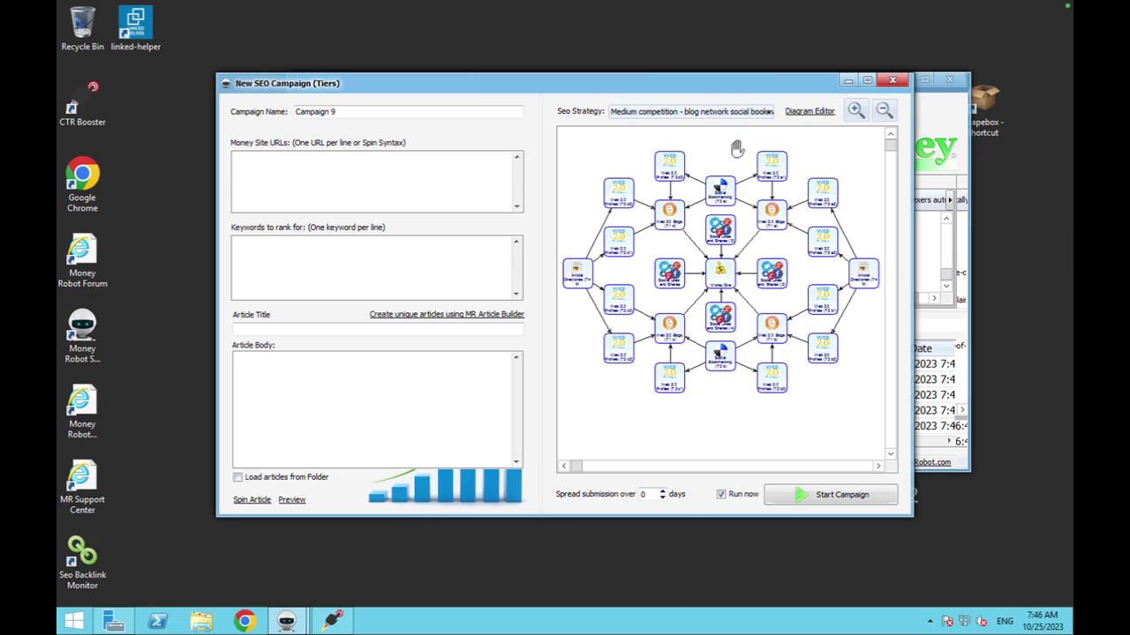
left_click(698, 117)
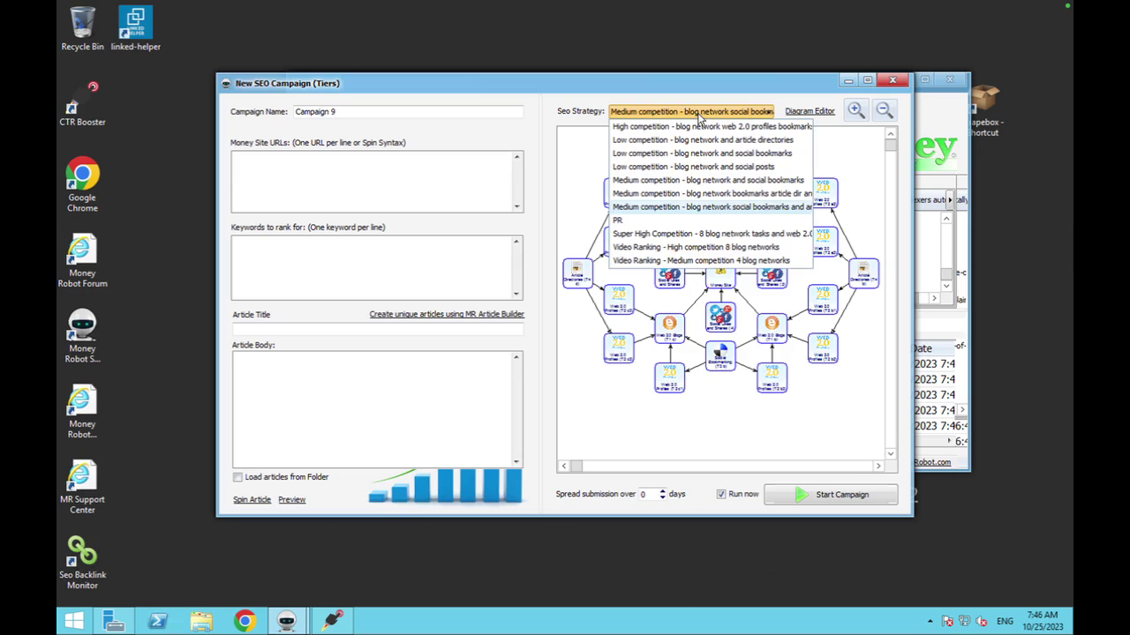
left_click(693, 128)
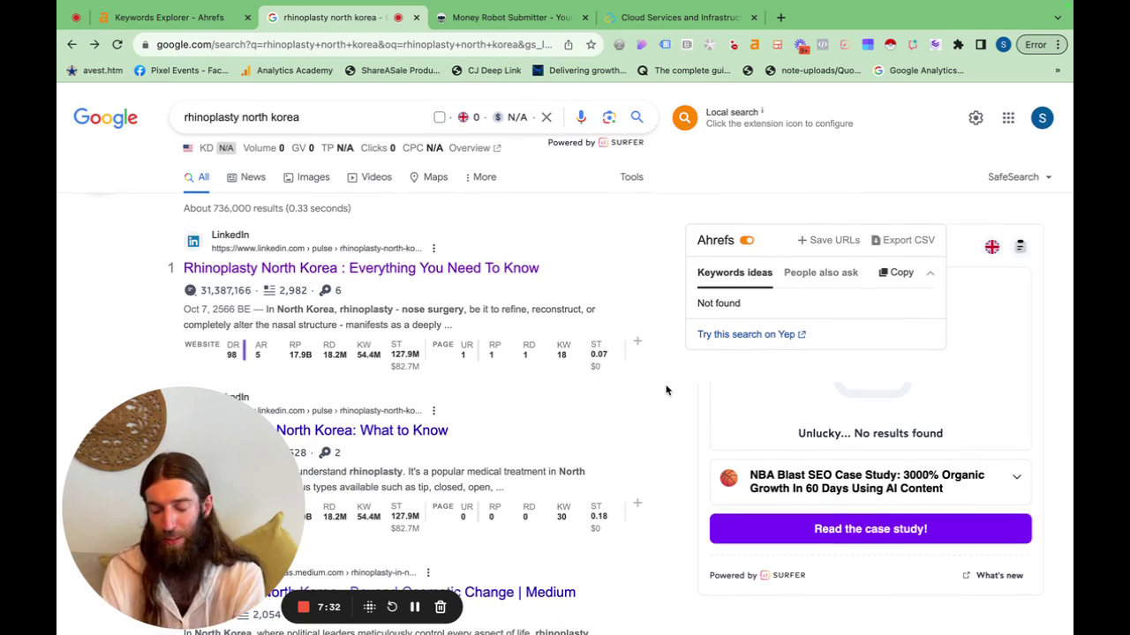
Copy the link of the first LinkedIn result for "rhinoplasty north korea" and paste it as the new campaign's money site URL.
scroll(666, 390, "down", 1)
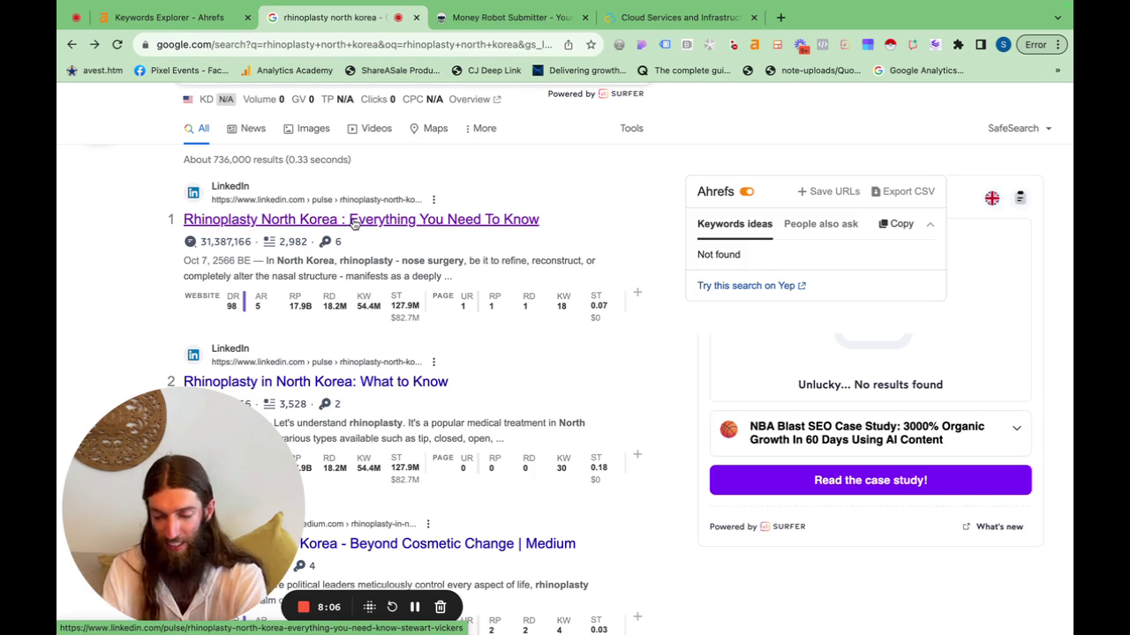
right_click(433, 226)
left_click(484, 314)
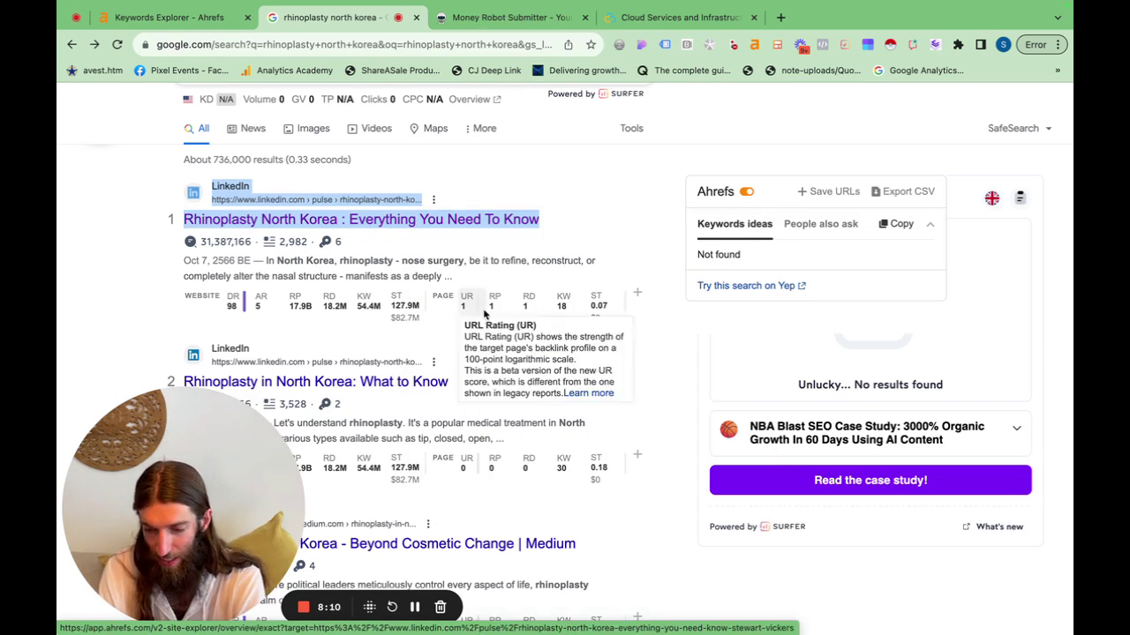
mouse_move(671, 622)
left_click(711, 616)
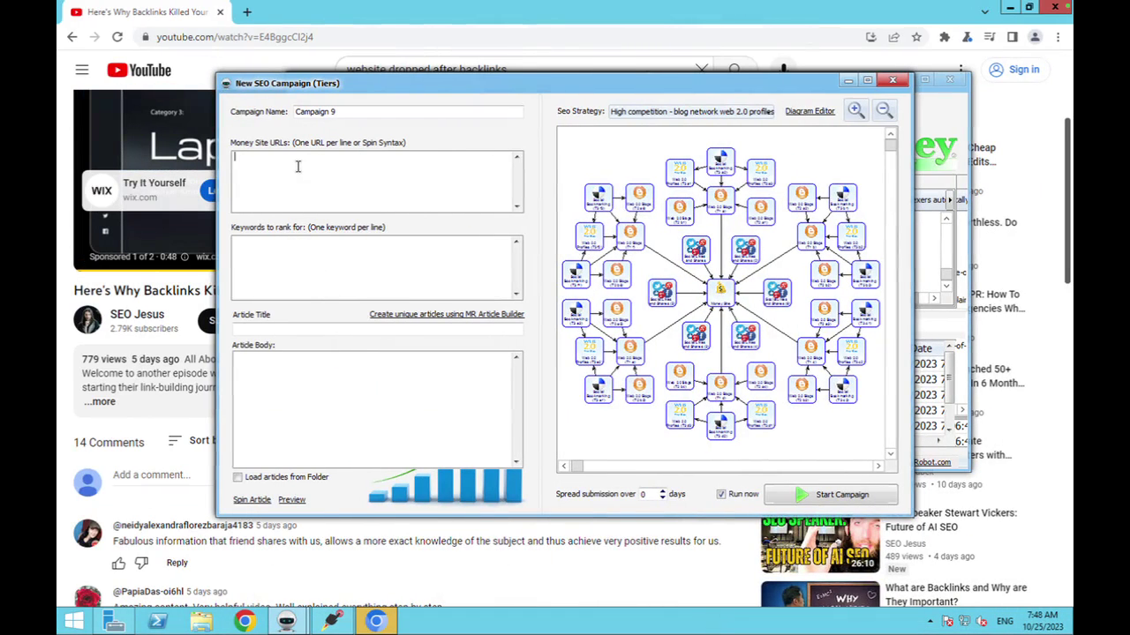
key("ctrl+v")
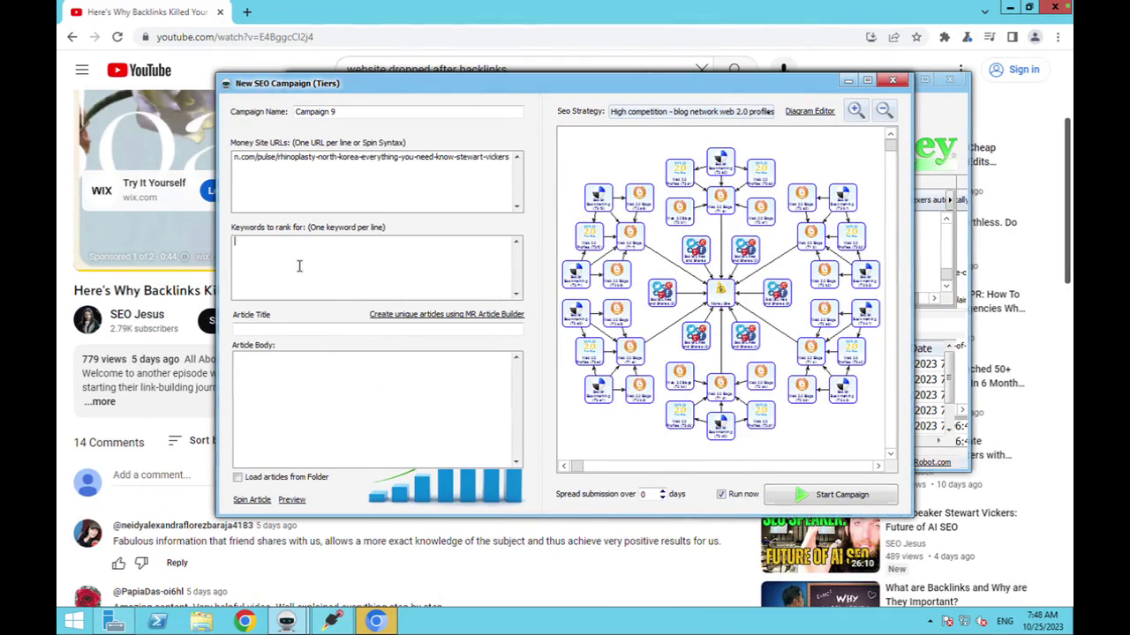
Enter "rhinoplasty north korea" as the keyword to rank for and generate a unique article with MR Article Builder.
type("rhin")
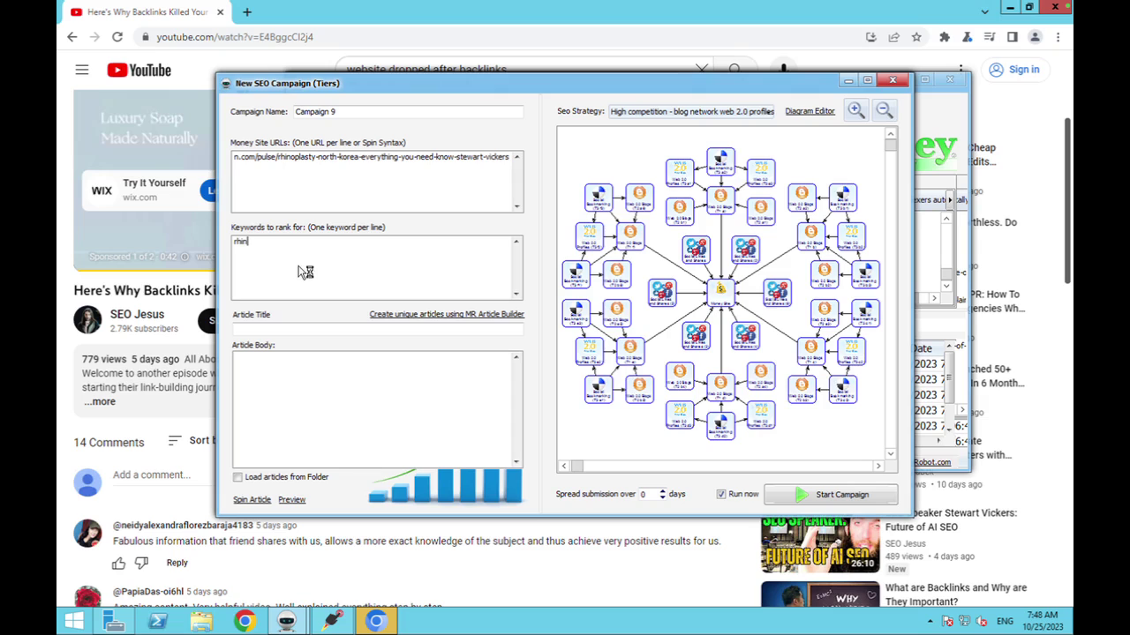
key("BackSpace")
key("BackSpace")
type("inoplasty ")
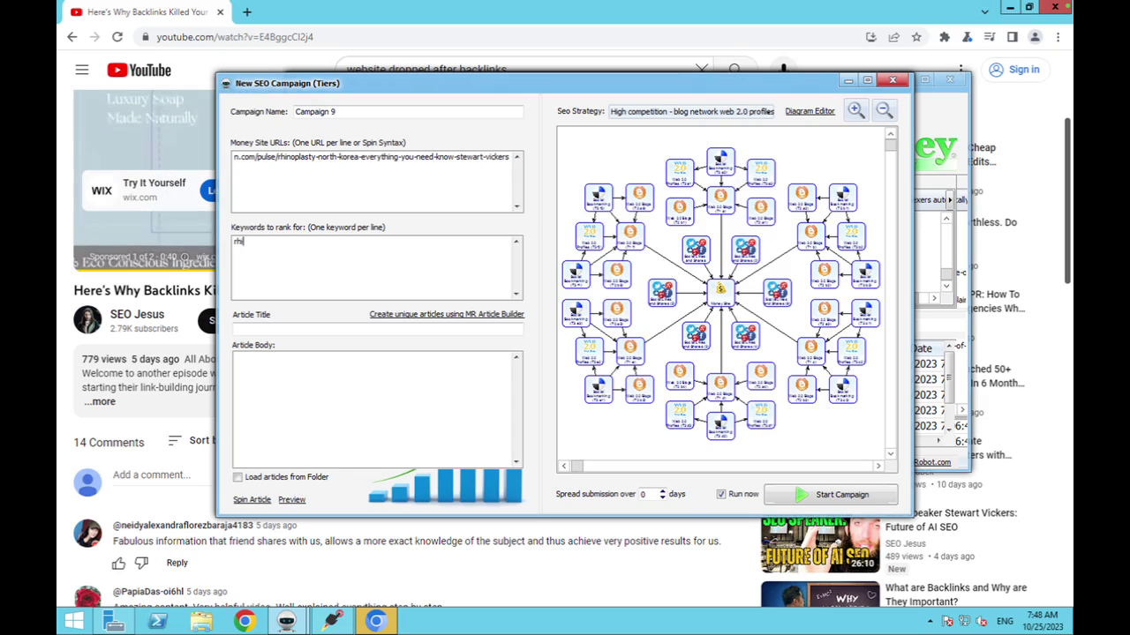
type("north korea")
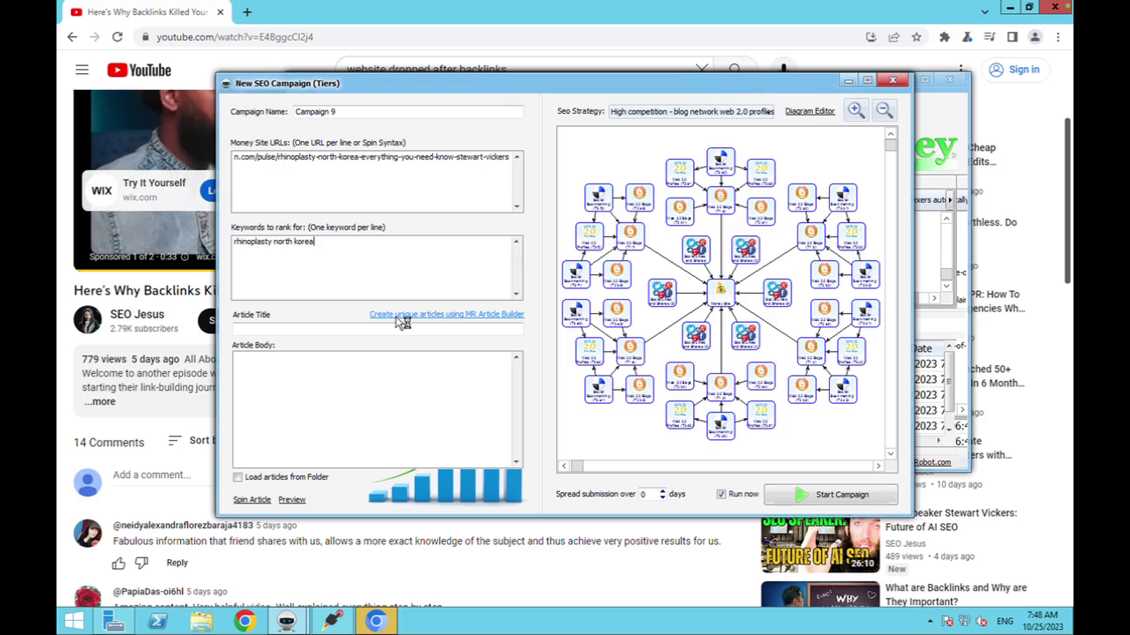
left_click(392, 319)
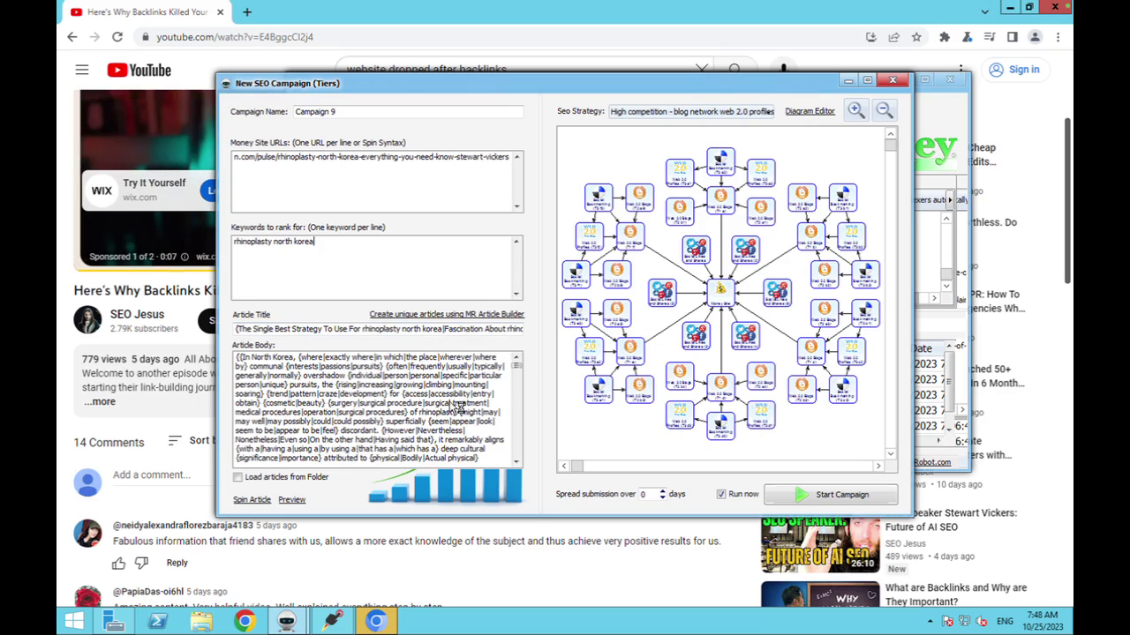
left_click_drag(520, 397, 524, 362)
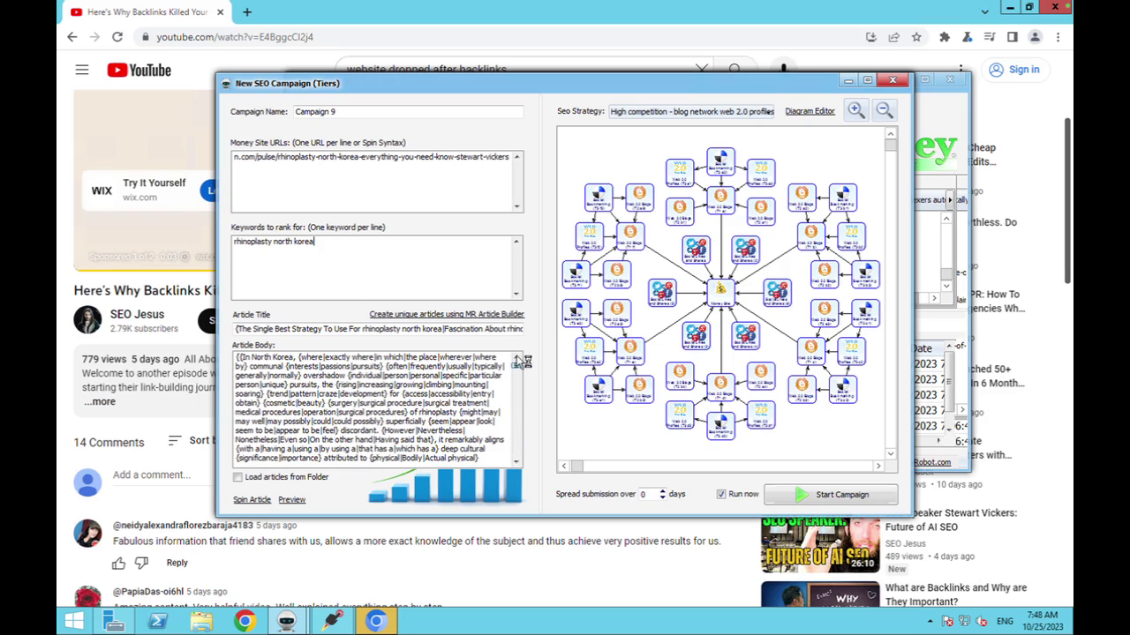
Set the SEO strategy to "Video Ranking - High competition 8 blog networks" and close the campaign window without starting it.
left_click(720, 113)
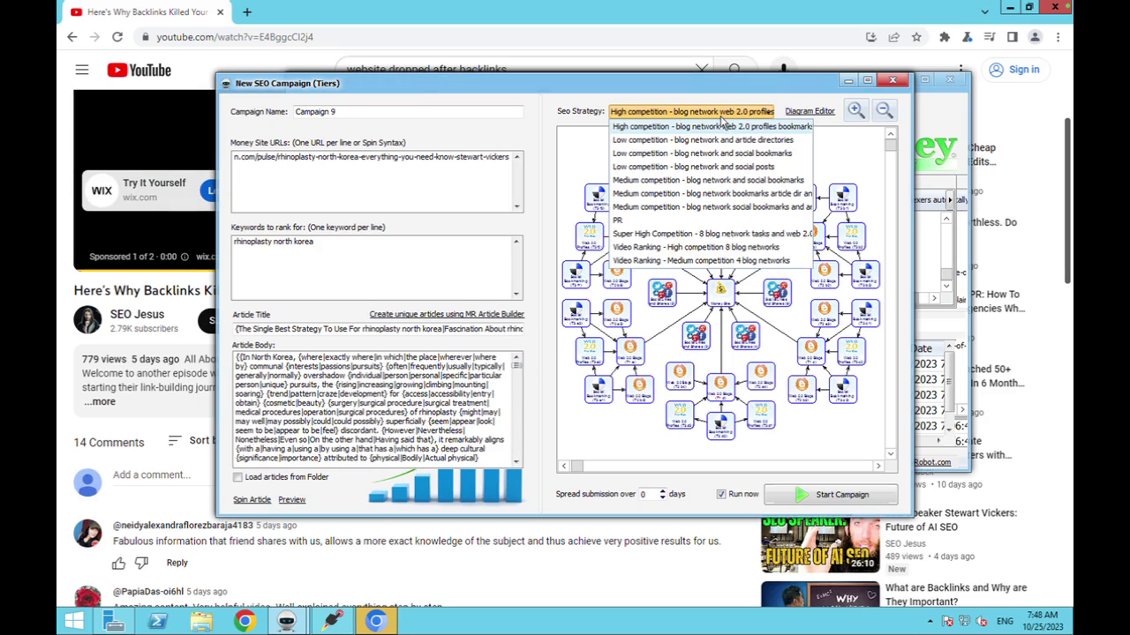
left_click(695, 248)
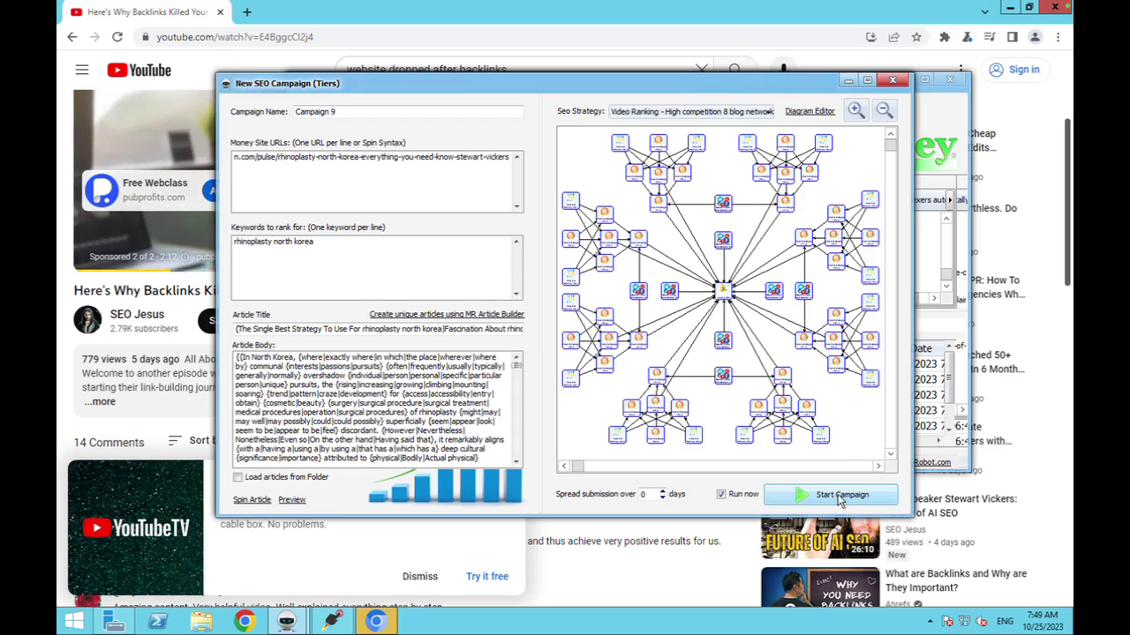
left_click(902, 83)
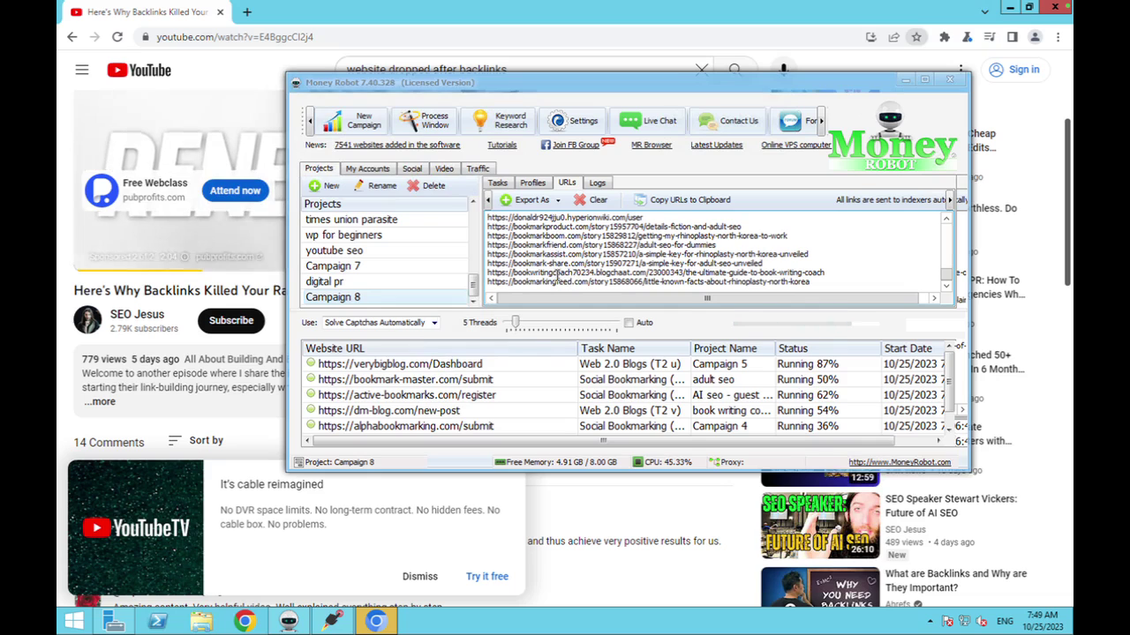
View a blank new campaign's default strategy diagram, close it and show the URLs of the digital pr project.
left_click(359, 129)
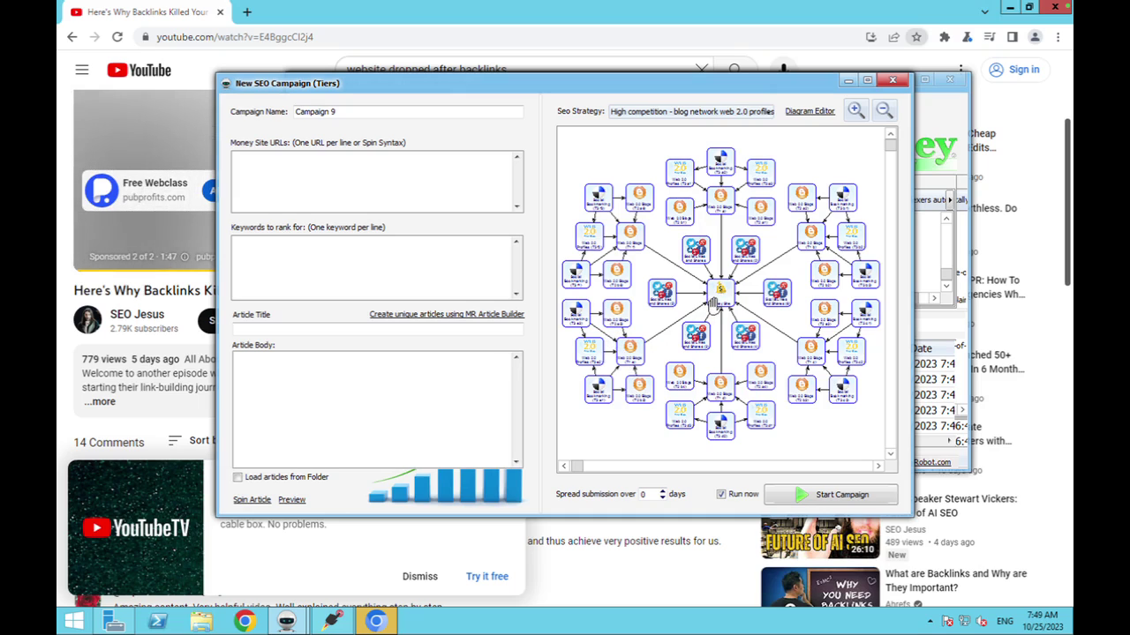
left_click(891, 81)
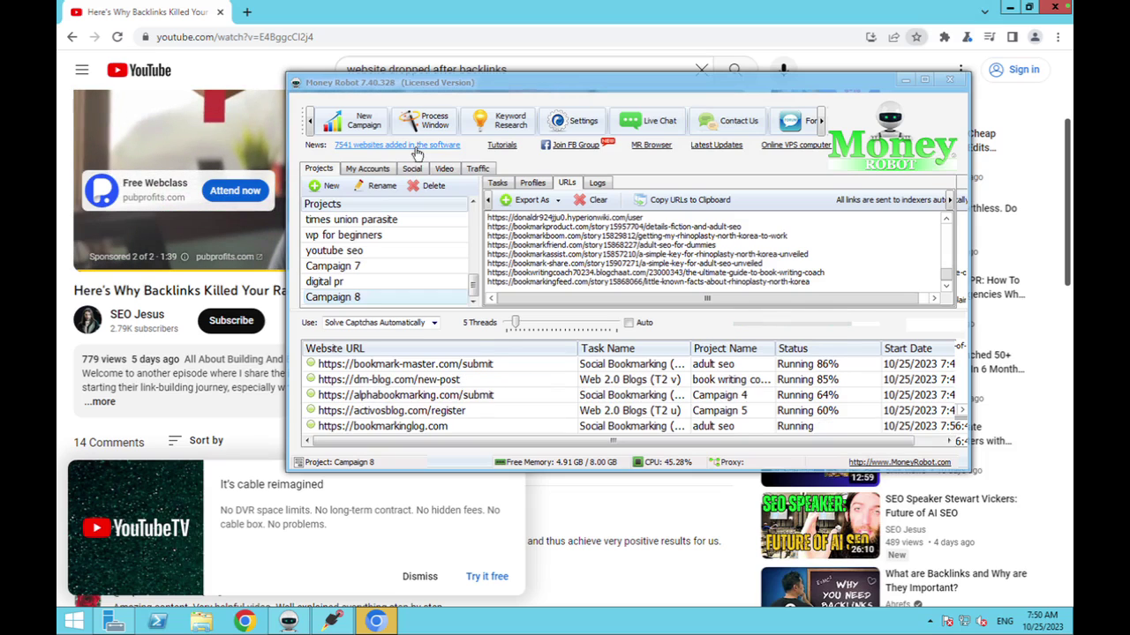
left_click(367, 284)
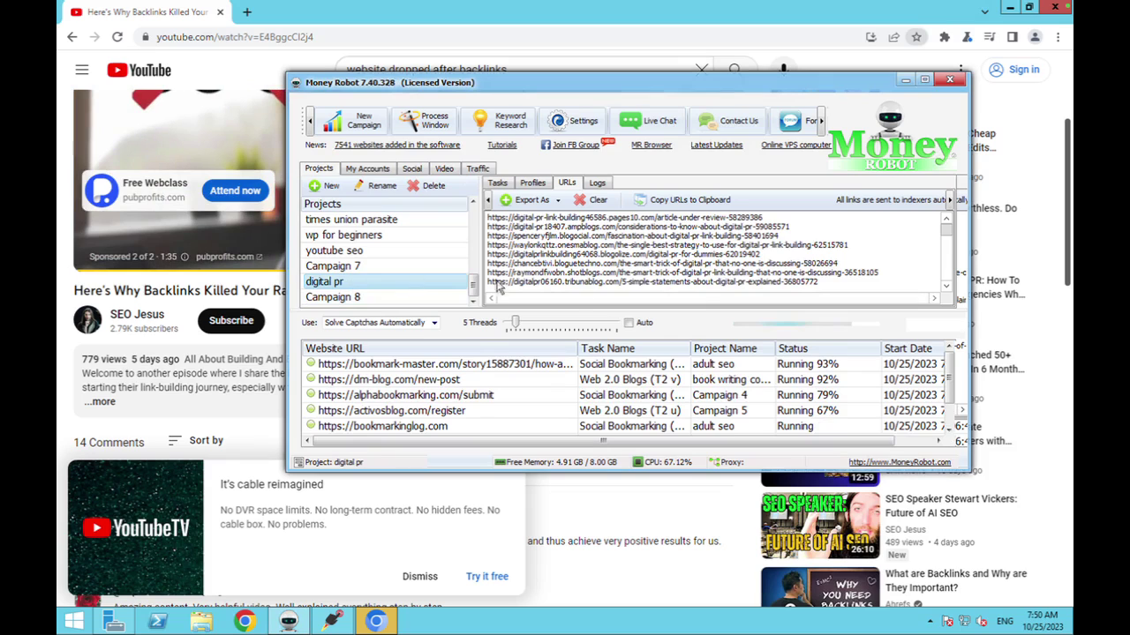
Copy the answerblogs.com URL from the digital pr project's list and open it in a new tab of the local Chrome browser.
mouse_move(950, 231)
left_mouse_down()
mouse_move(950, 290)
mouse_move(951, 238)
left_mouse_up()
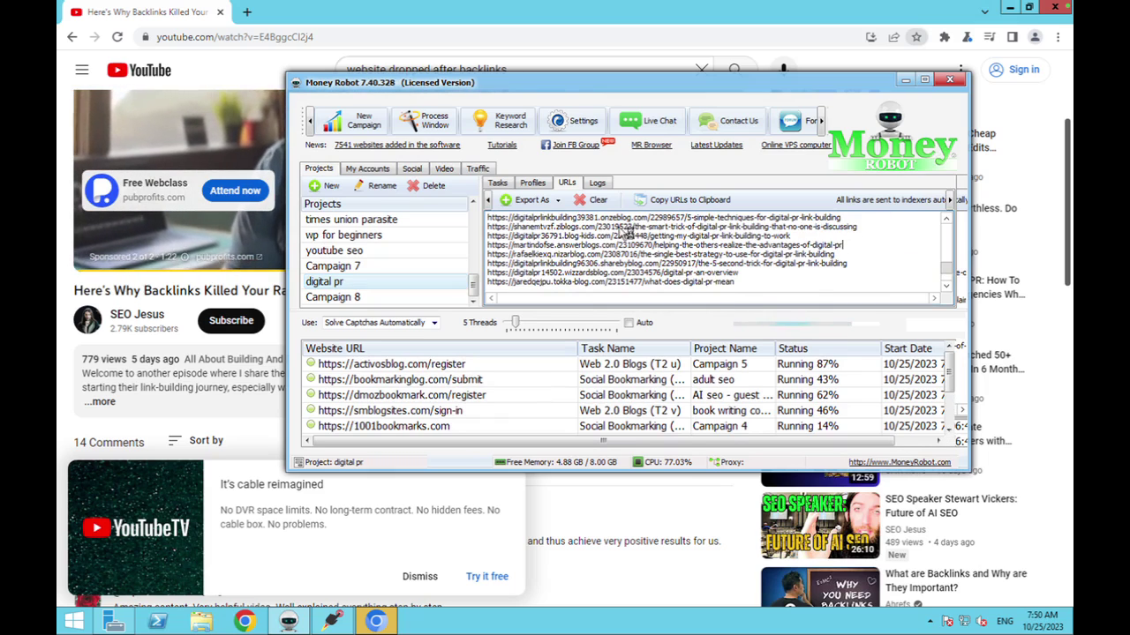
triple_click(627, 245)
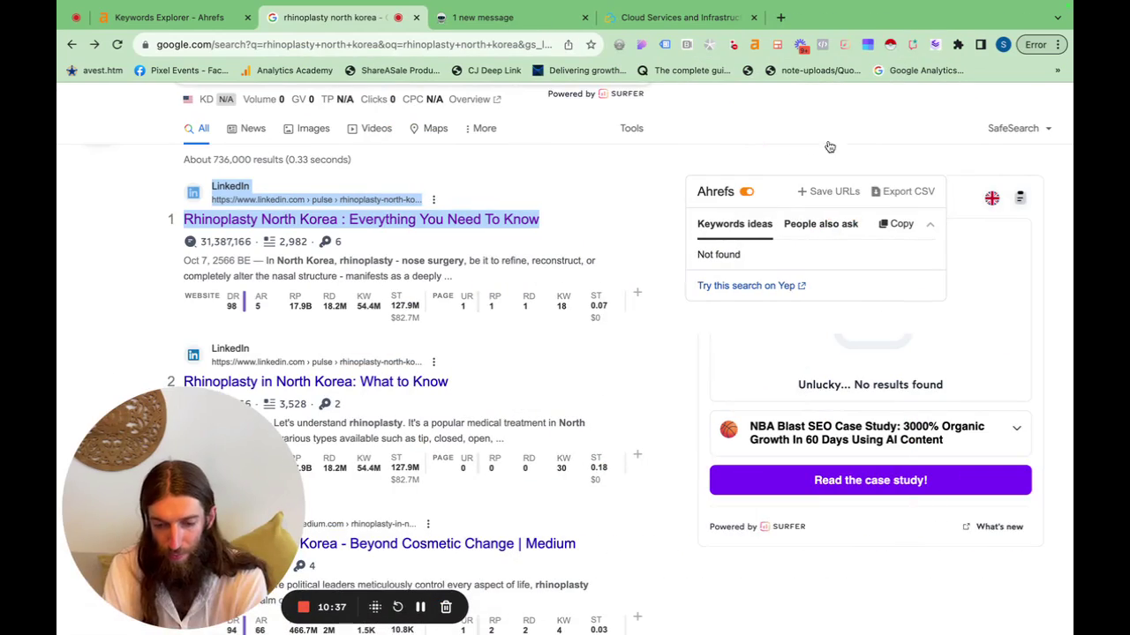
left_click(779, 17)
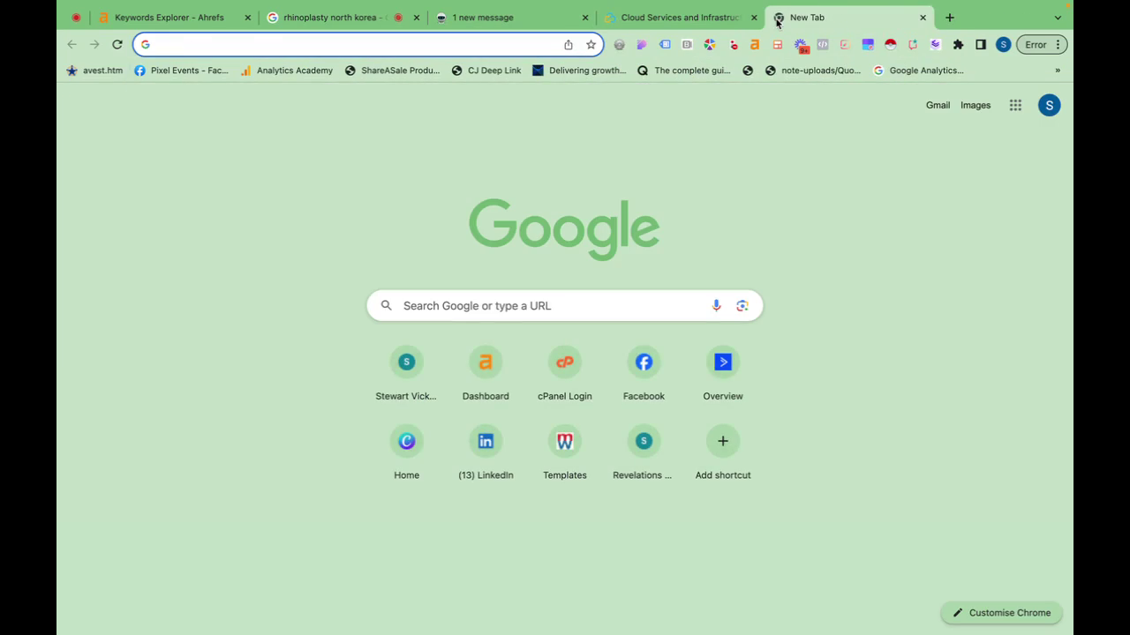
key("super+v")
key("Return")
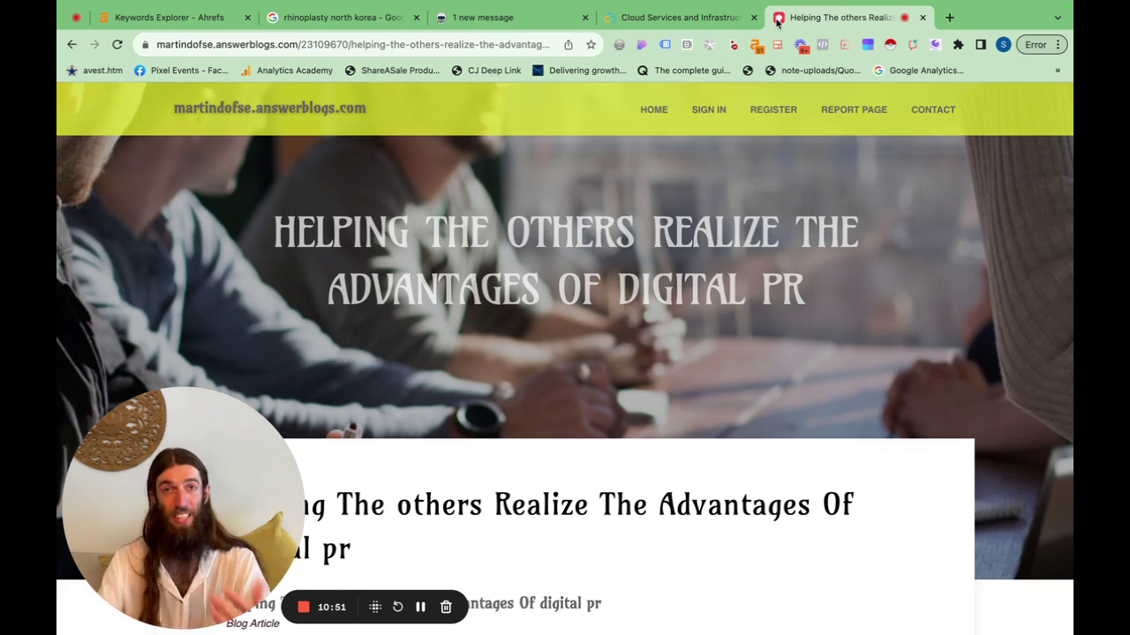
Examine the answerblogs.com article on the advantages of digital pr, including its embedded video, body text and the "here" link near the end.
scroll(673, 350, "down", 5)
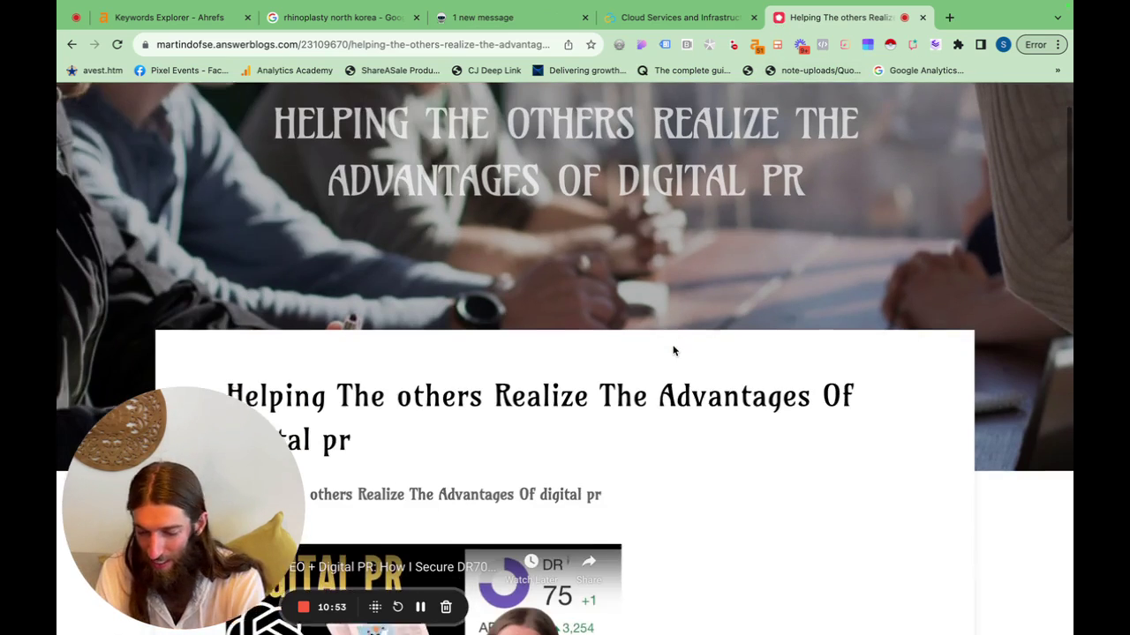
scroll(672, 350, "down", 3)
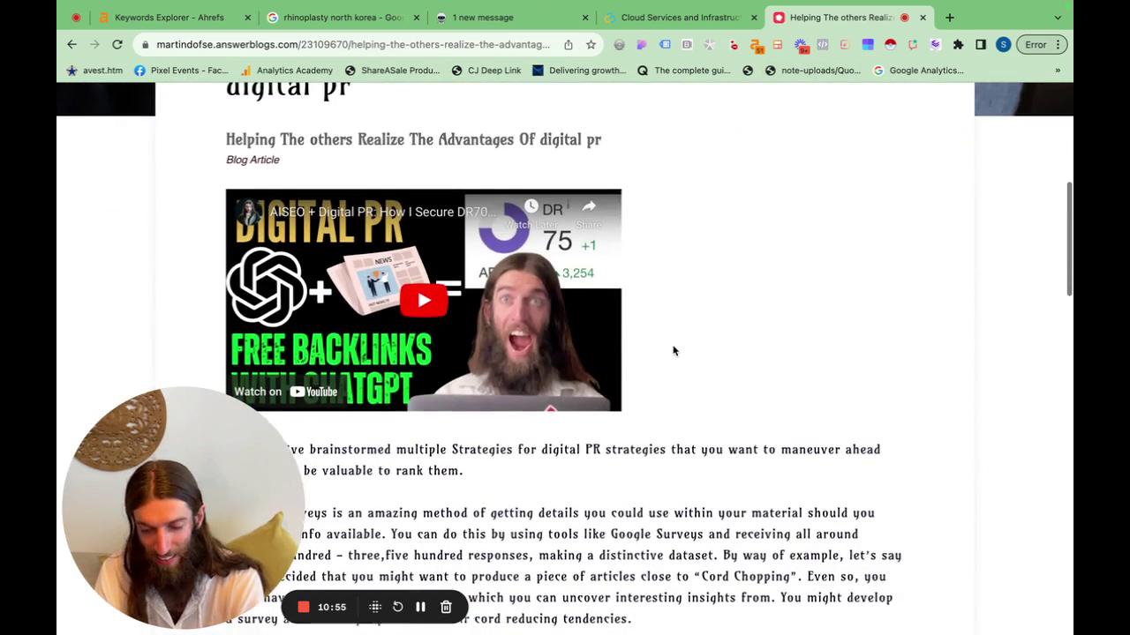
scroll(672, 351, "up", 6)
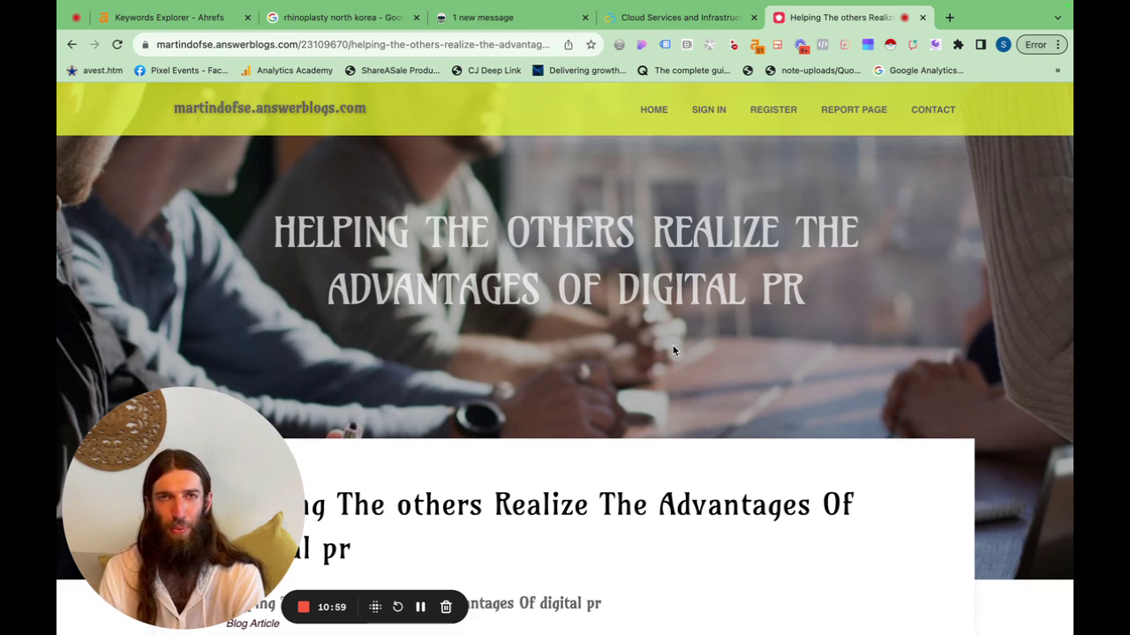
scroll(654, 352, "down", 12)
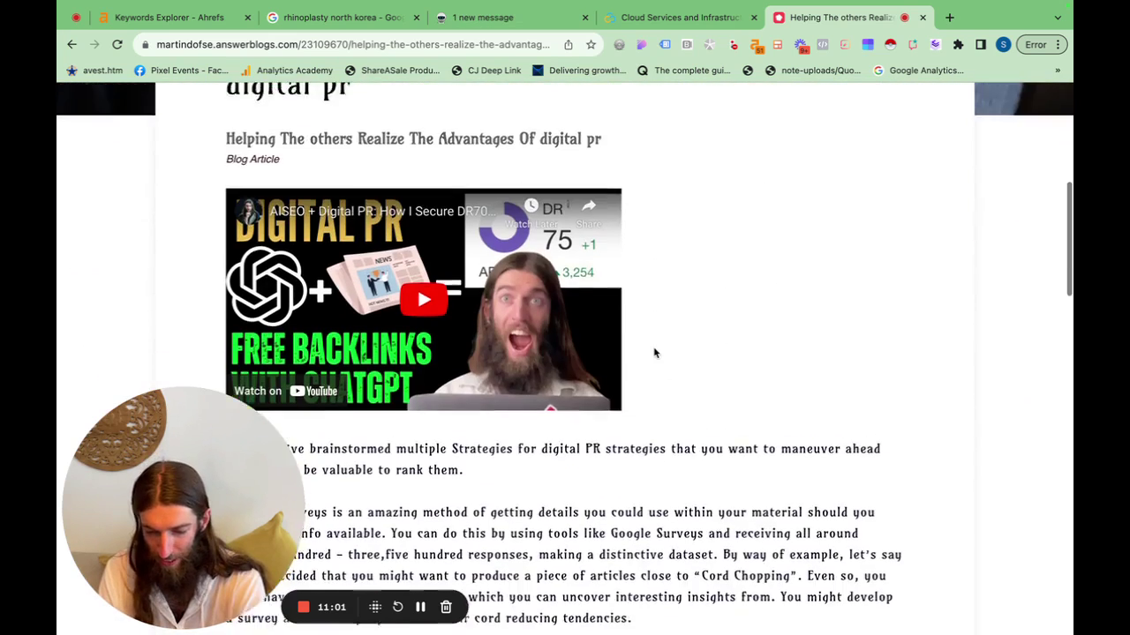
scroll(654, 352, "down", 12)
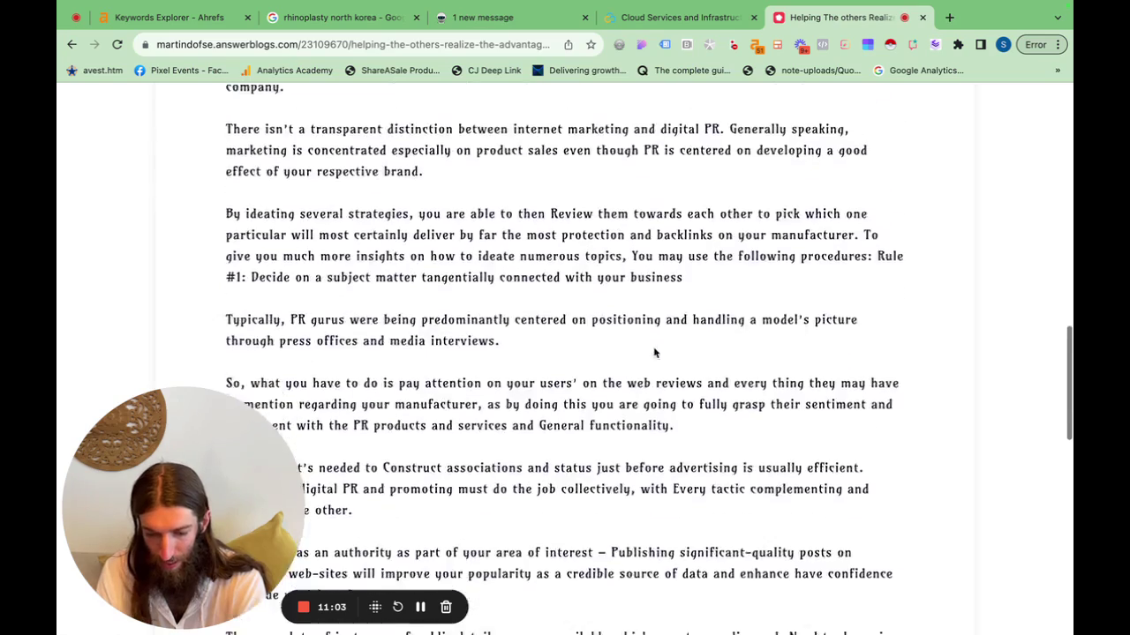
scroll(654, 347, "down", 4)
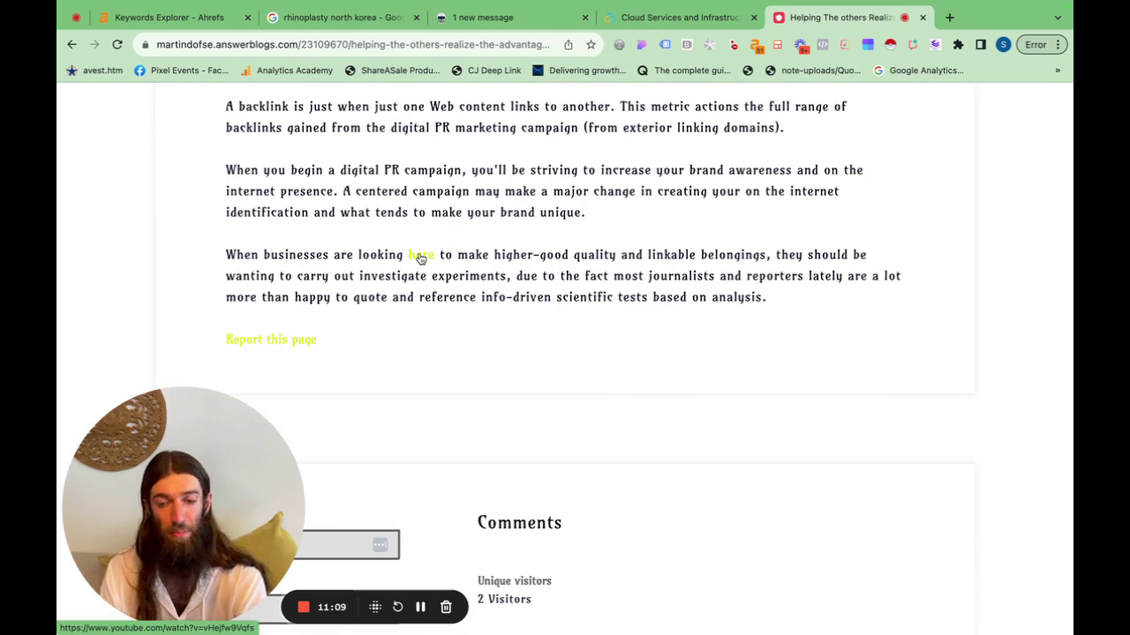
scroll(419, 256, "up", 15)
scroll(419, 256, "down", 3)
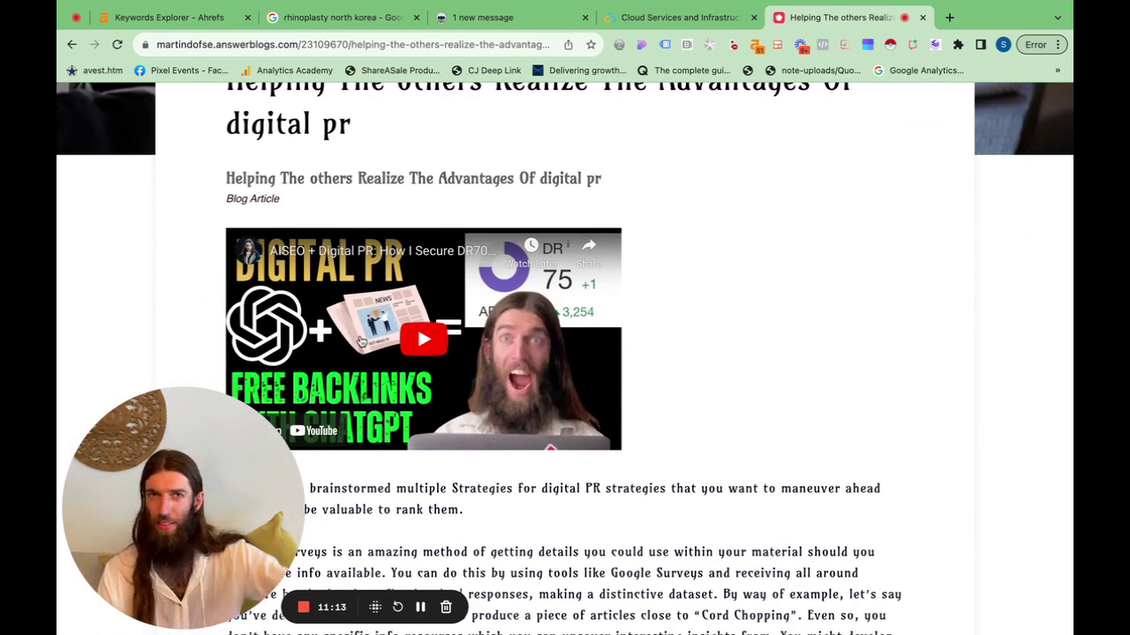
scroll(362, 341, "up", 5)
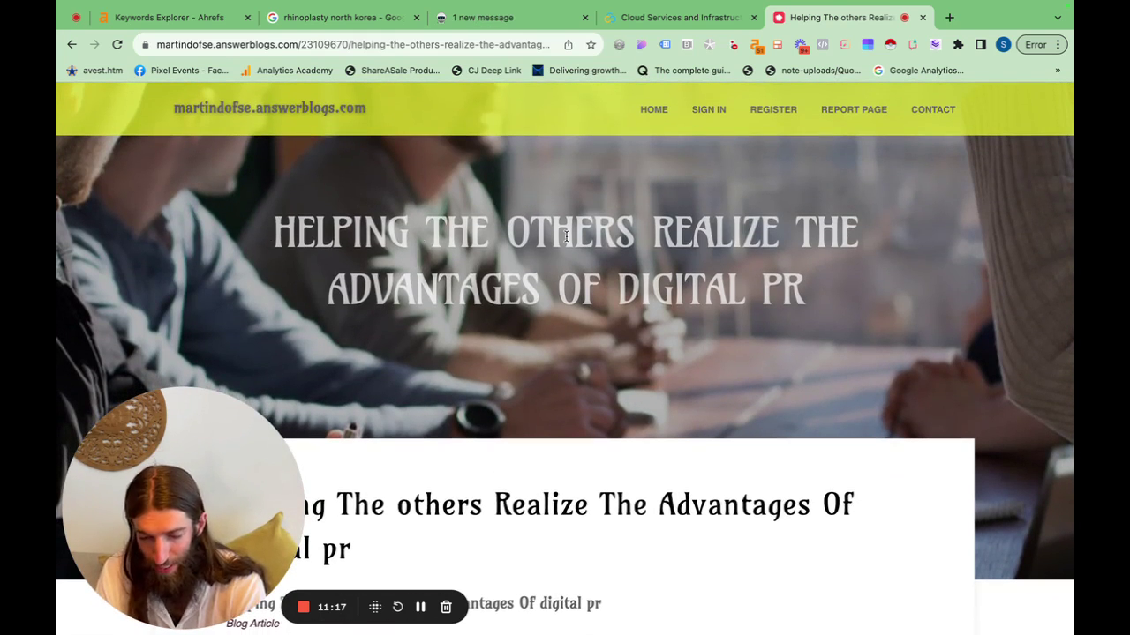
scroll(721, 303, "down", 10)
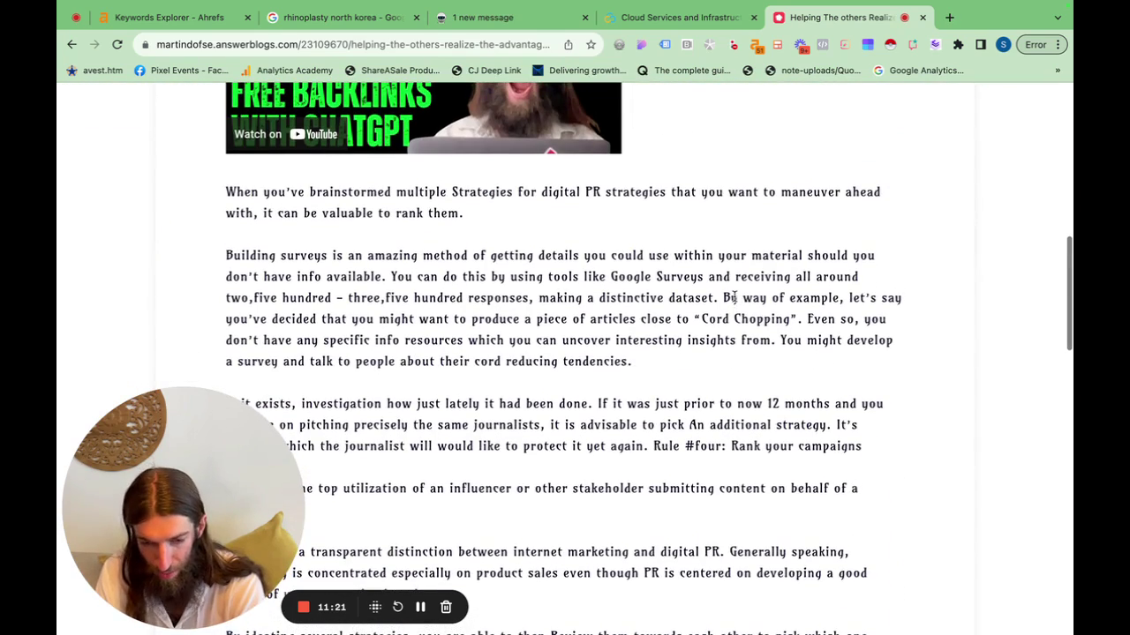
scroll(733, 298, "down", 1)
scroll(734, 298, "down", 10)
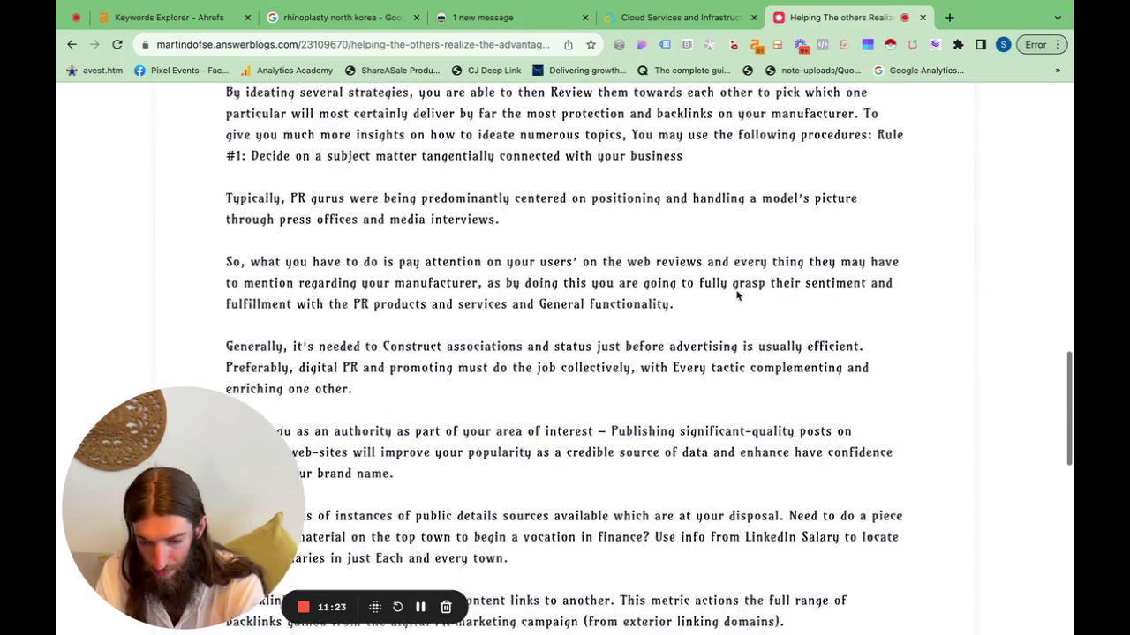
scroll(734, 296, "down", 5)
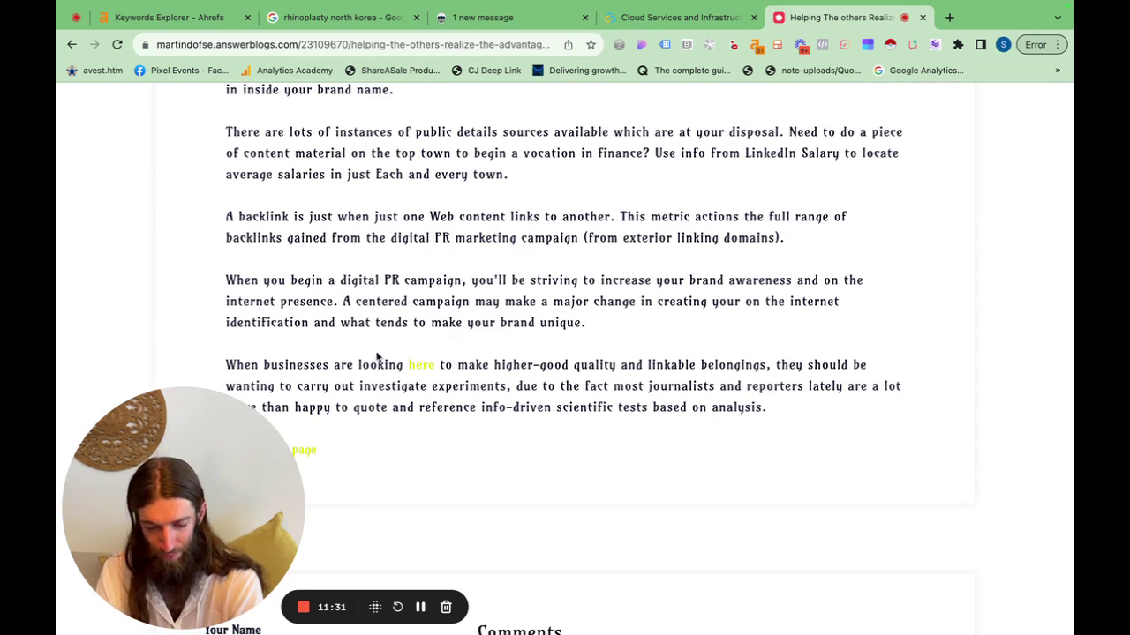
scroll(469, 374, "up", 10)
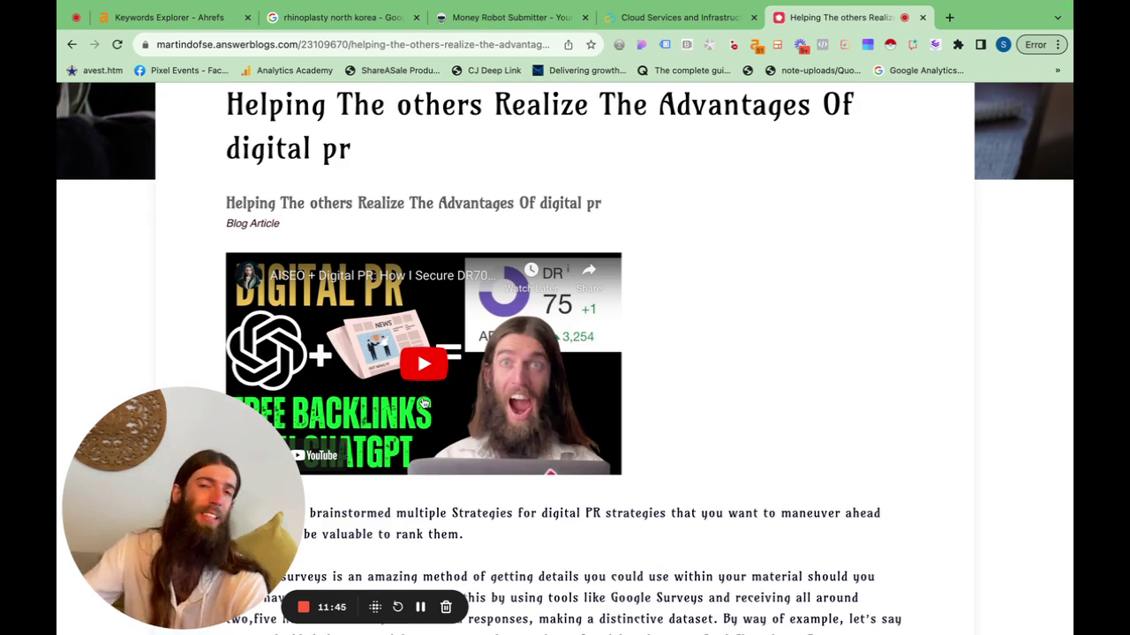
Check the Ahrefs website and page metrics for the answerblogs.com article, closing the metrics overview when done.
left_click(419, 607)
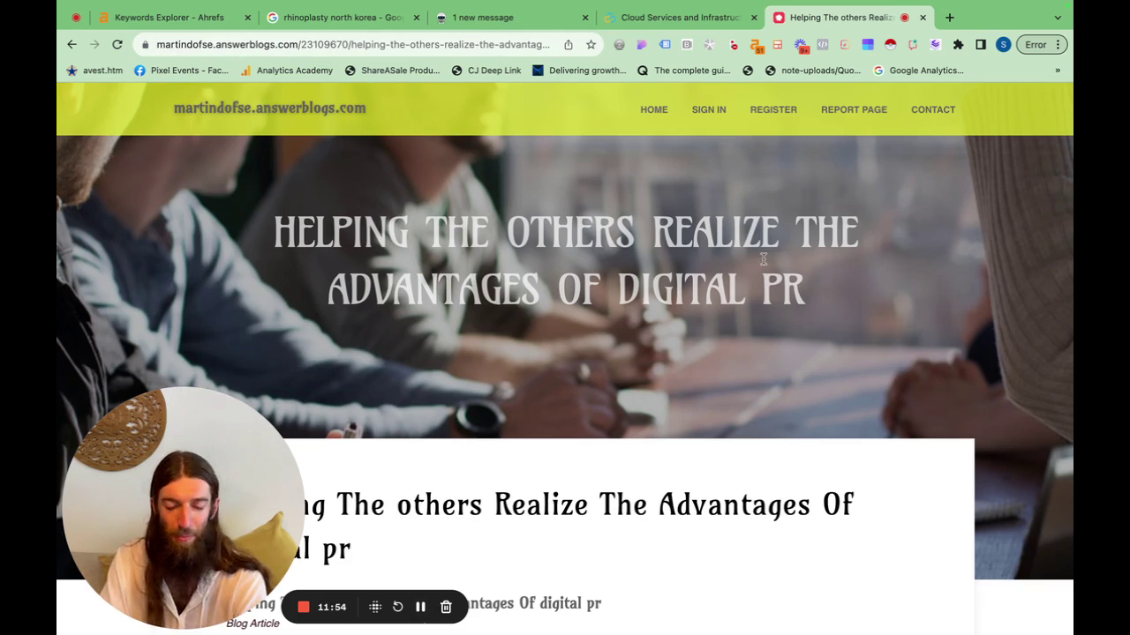
left_click(755, 46)
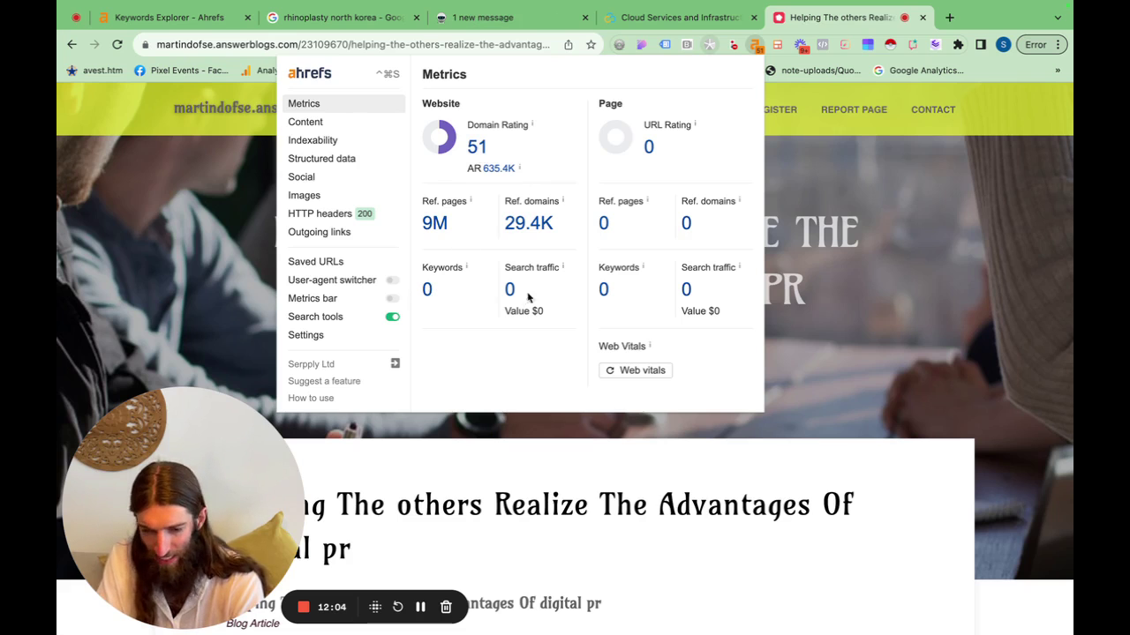
left_click(891, 322)
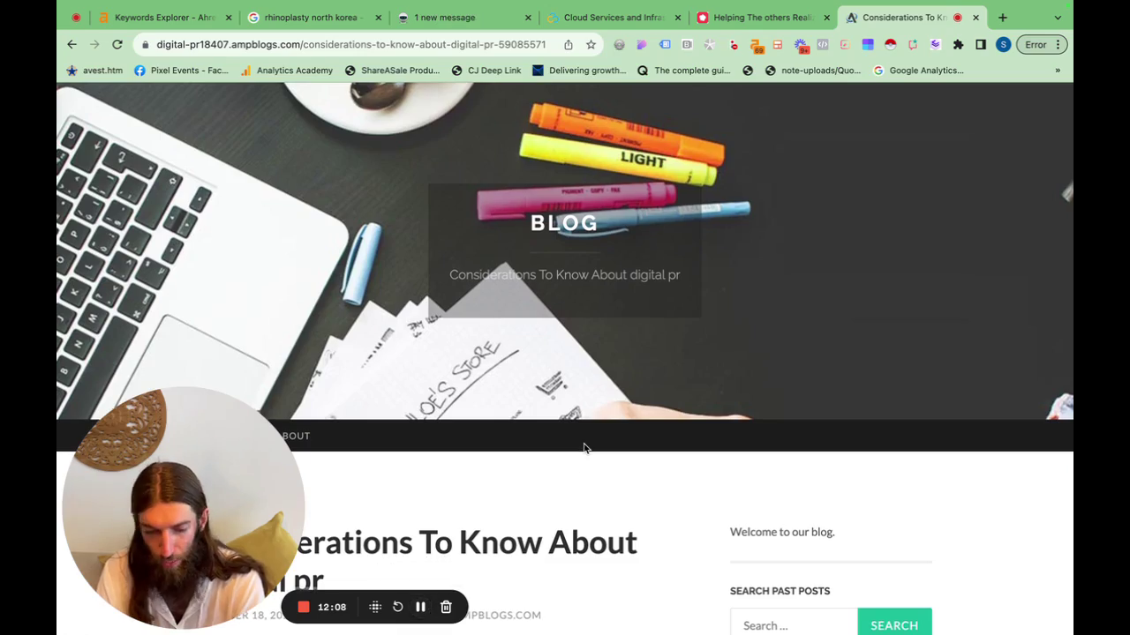
Skim the ampblogs.com article "Considerations To Know About digital pr" and check its Ahrefs website and page metrics.
scroll(585, 449, "down", 5)
scroll(584, 449, "down", 15)
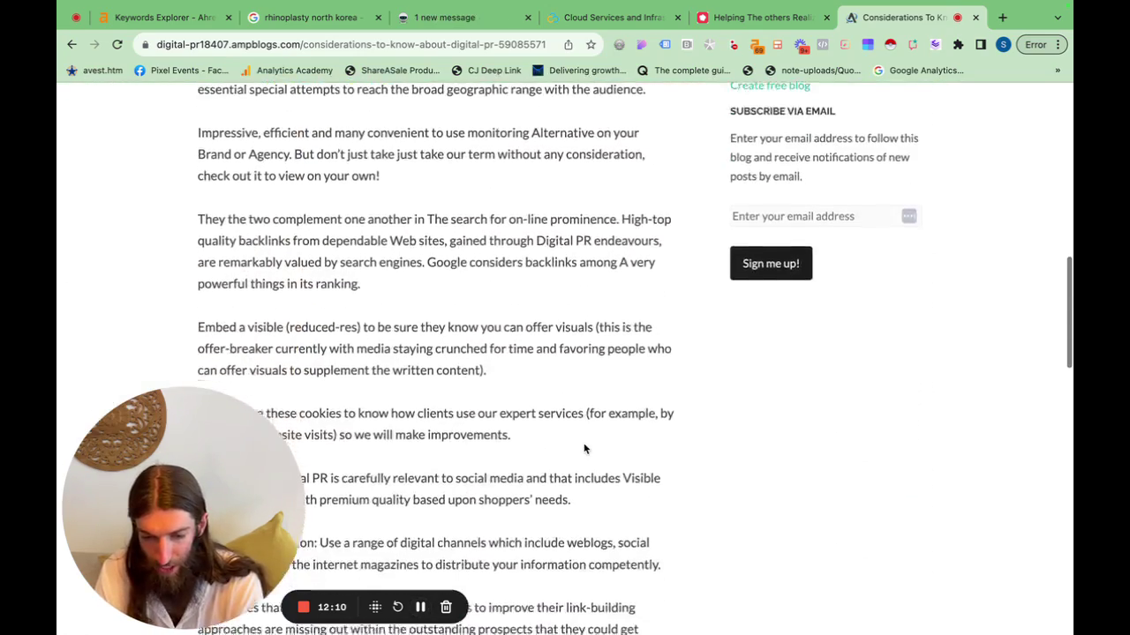
scroll(584, 444, "up", 15)
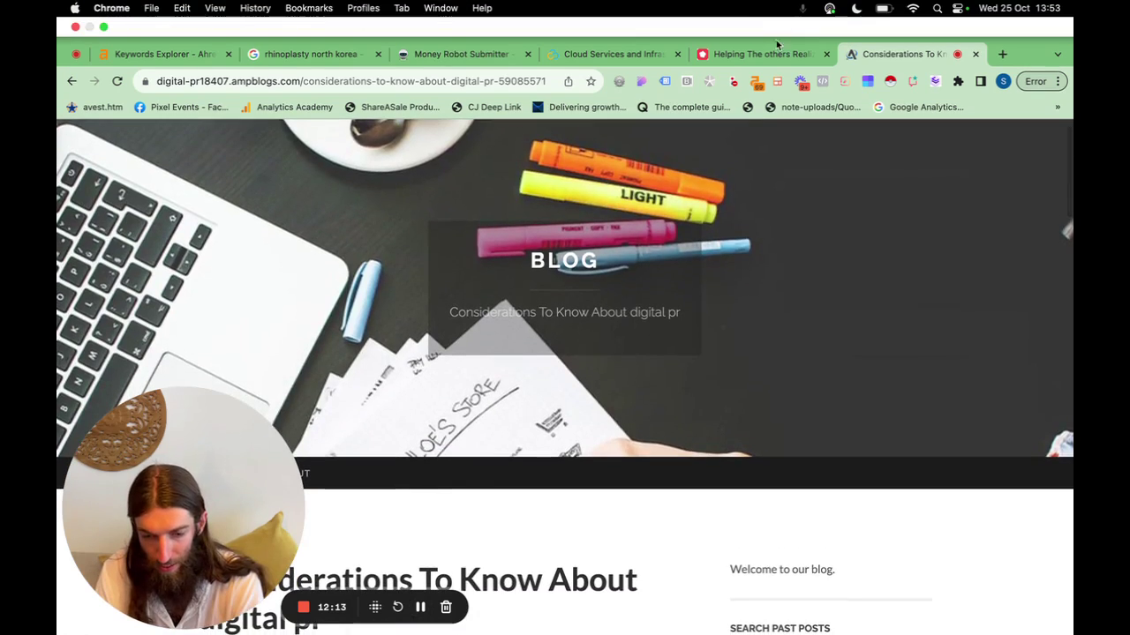
left_click(756, 81)
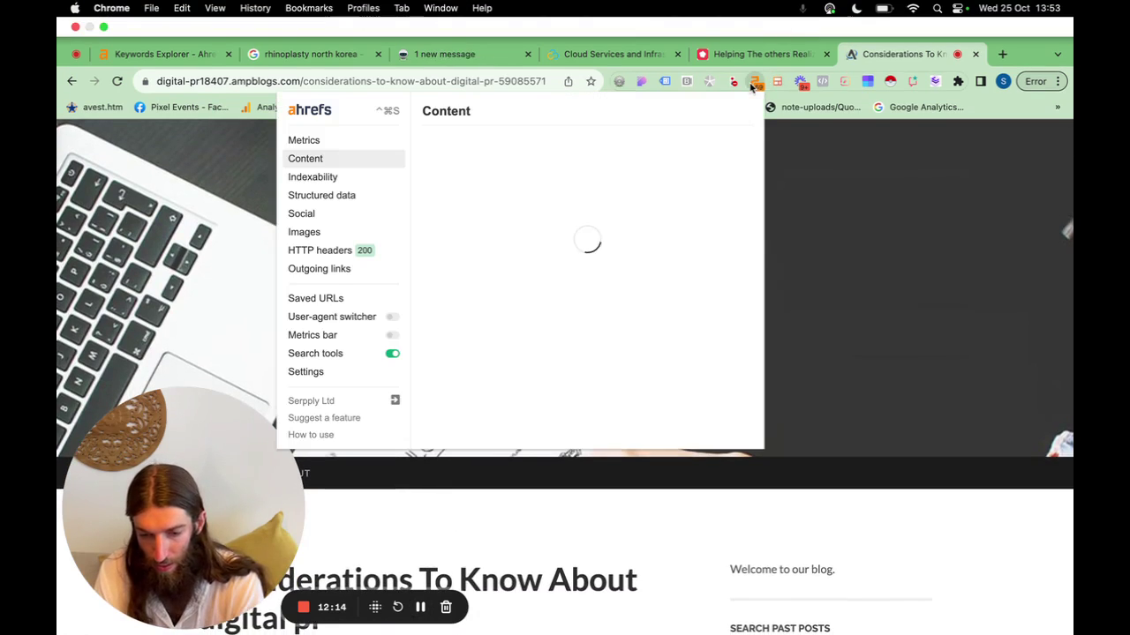
left_click(320, 138)
left_click(321, 105)
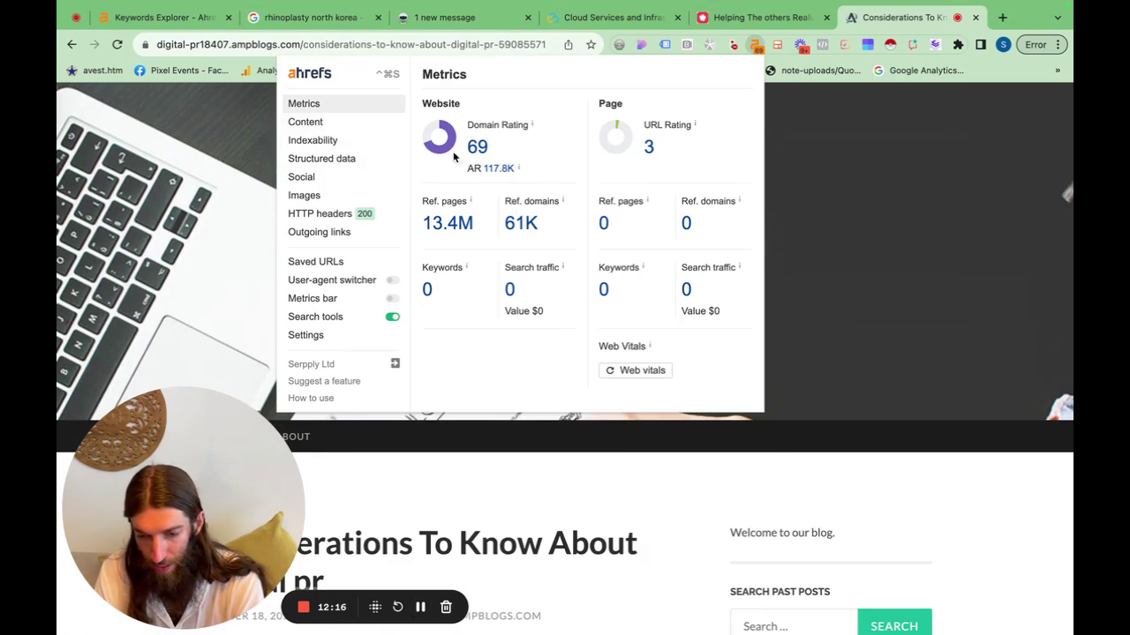
left_click(871, 371)
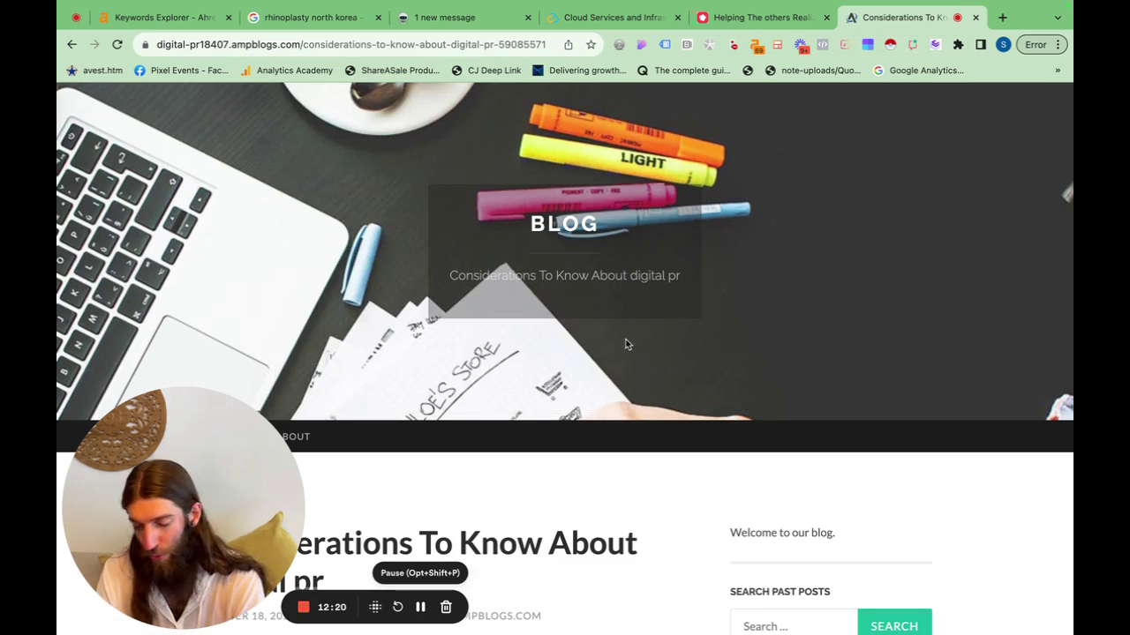
Examine the content and embedded video of the ampblogs.com article "Considerations To Know About digital pr", ending back at its header.
scroll(488, 422, "down", 10)
scroll(488, 422, "down", 1)
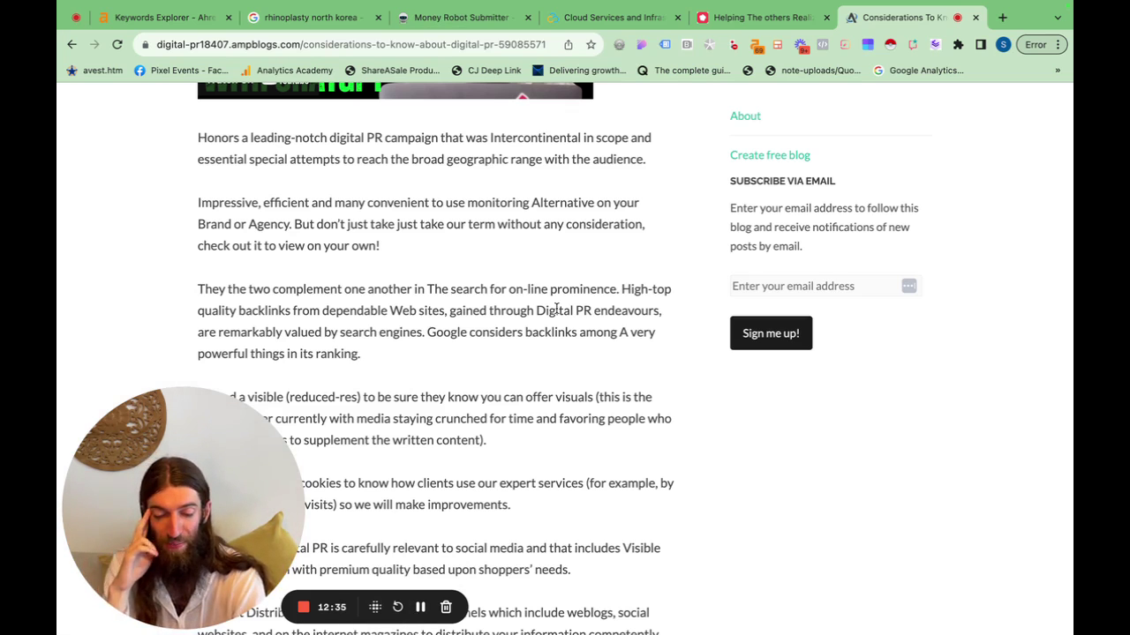
scroll(504, 323, "up", 5)
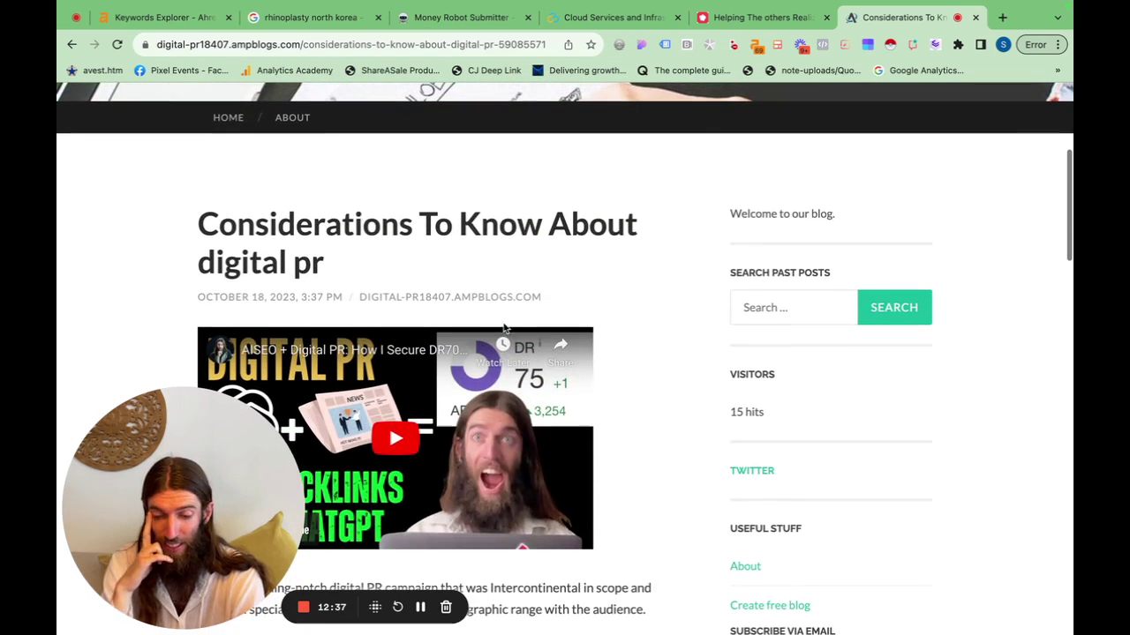
scroll(655, 420, "up", 2)
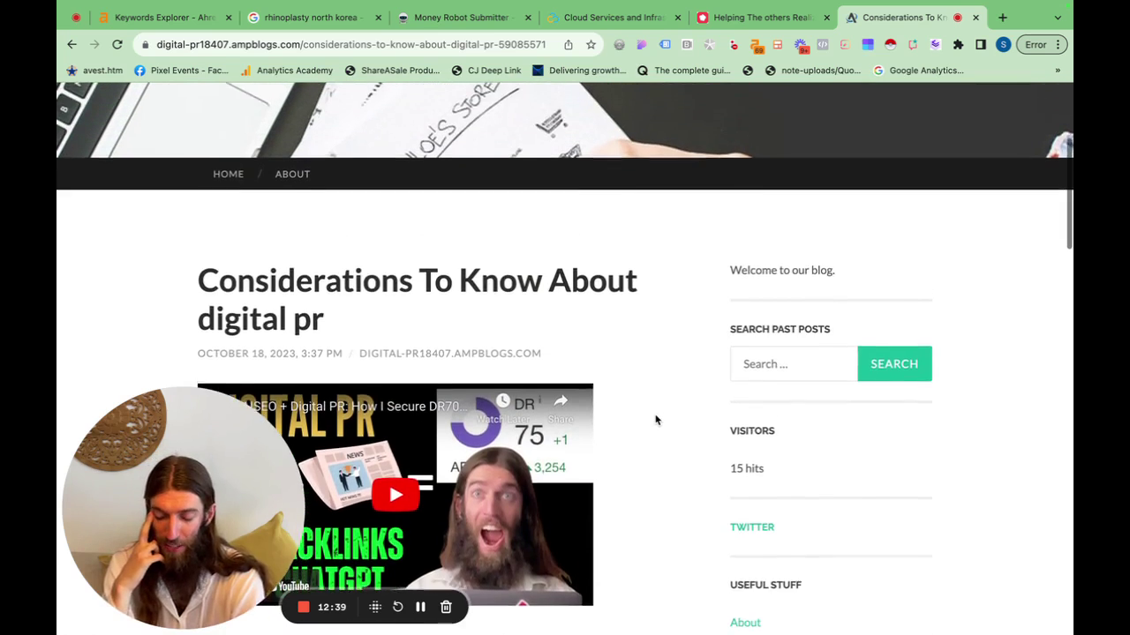
scroll(656, 421, "up", 6)
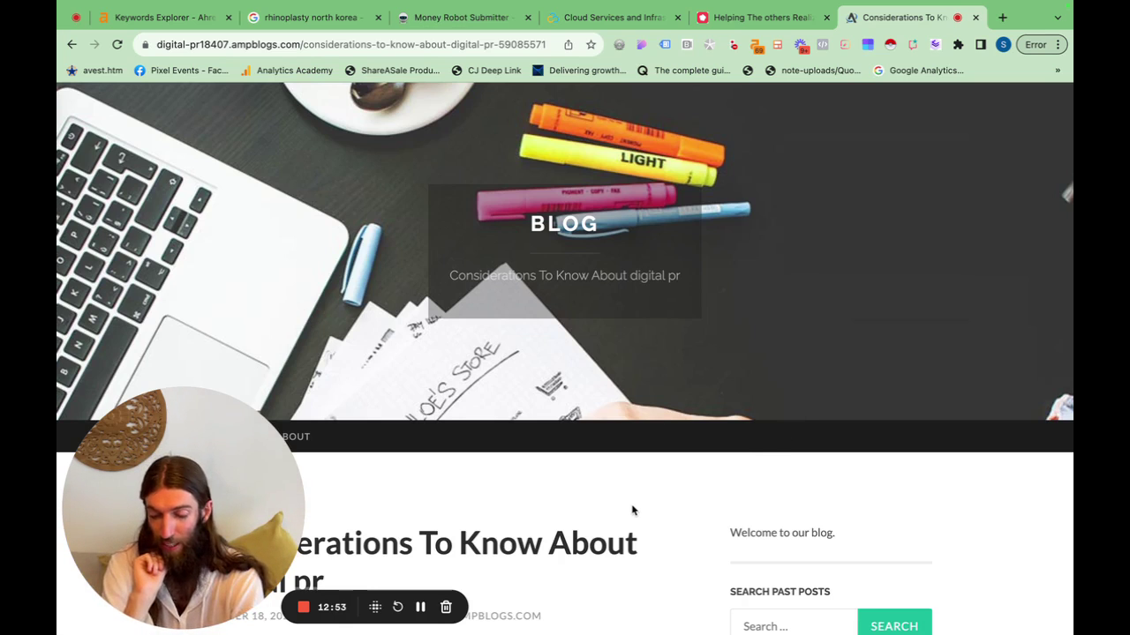
scroll(632, 510, "down", 5)
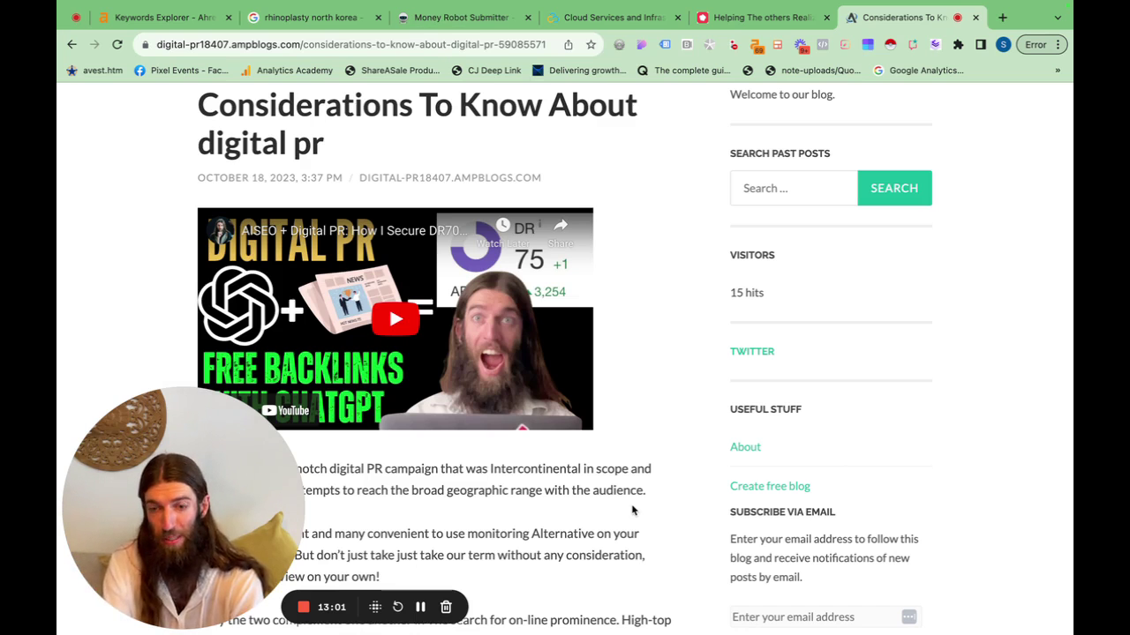
scroll(569, 530, "down", 3)
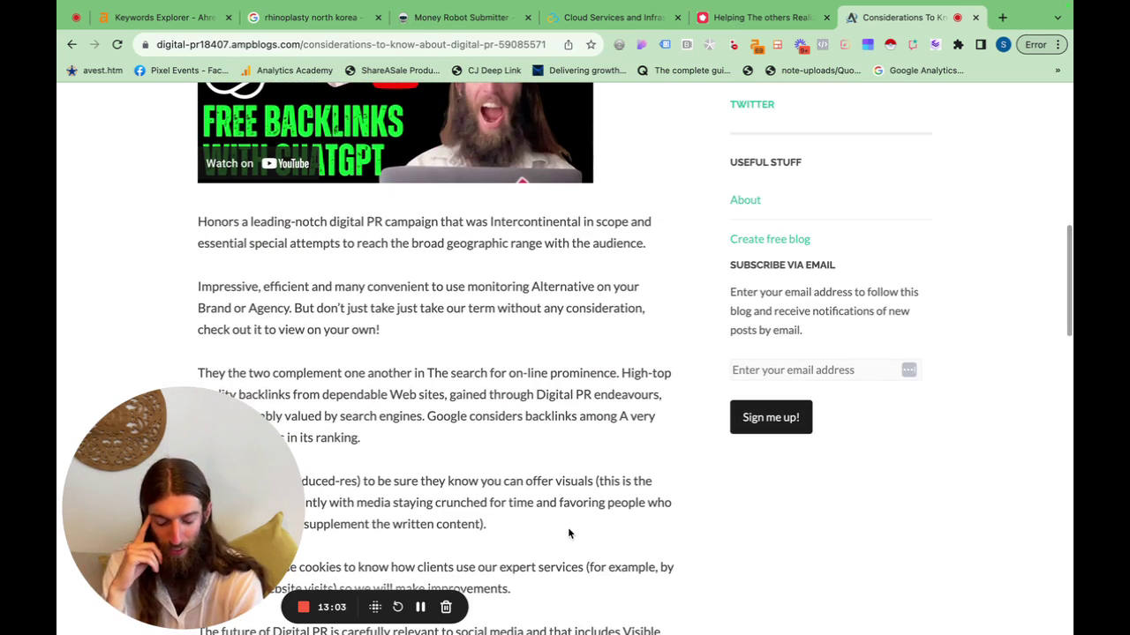
scroll(457, 563, "up", 2)
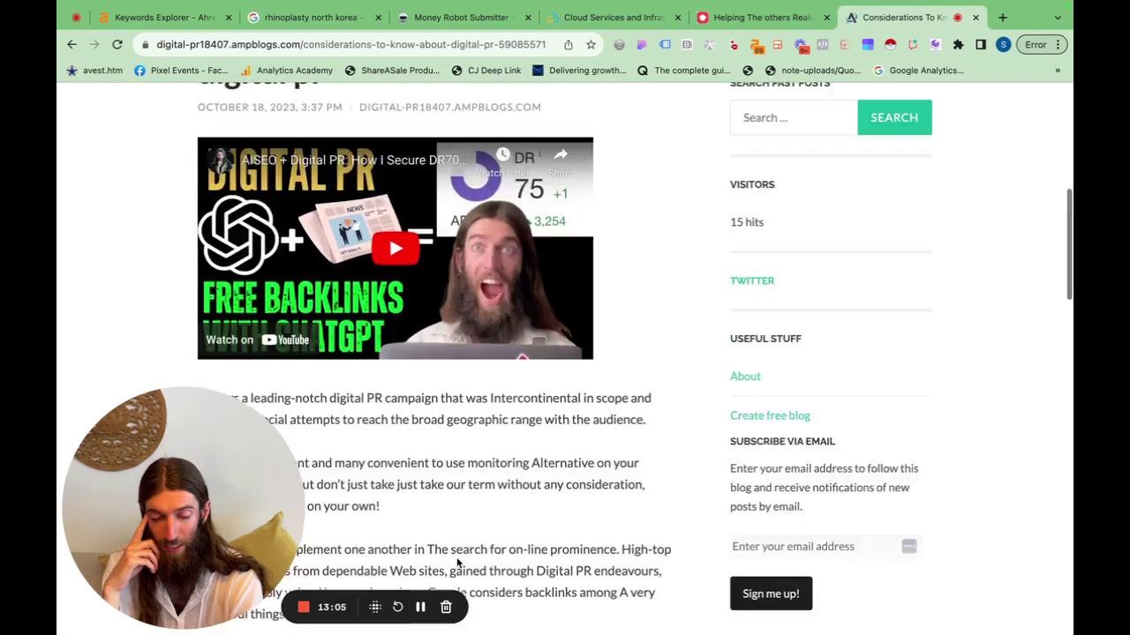
scroll(457, 562, "up", 6)
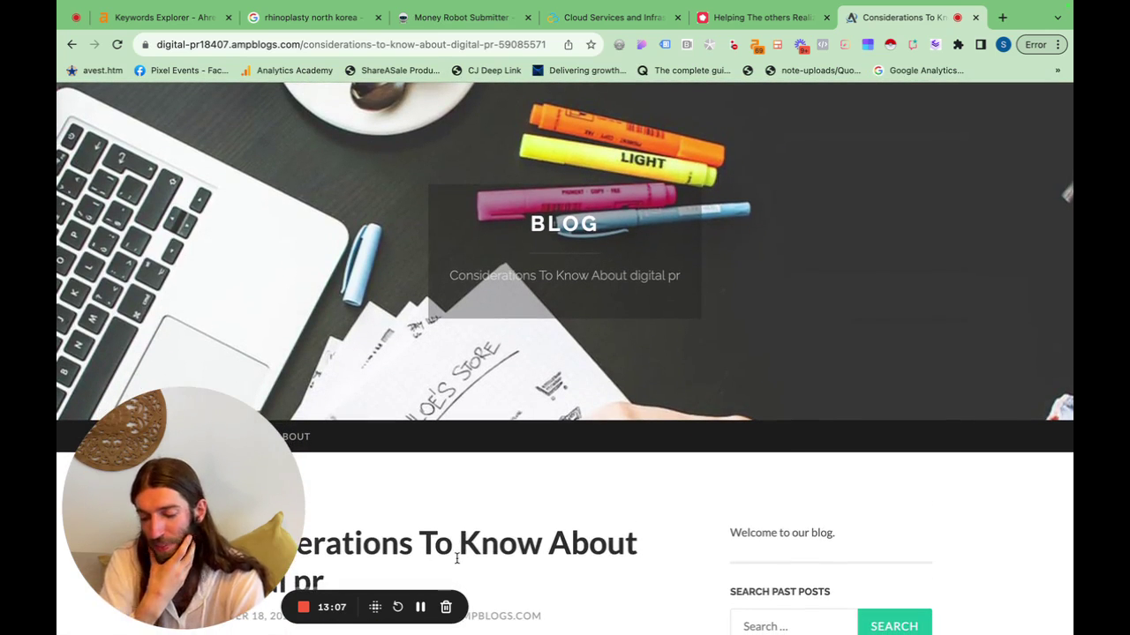